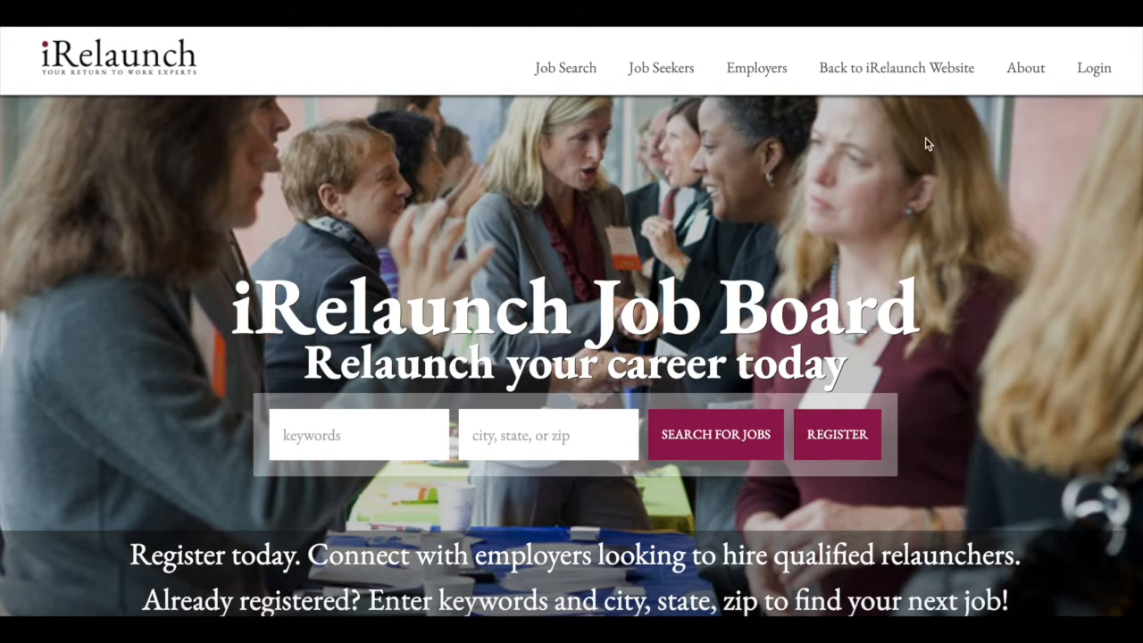
Log in through the top-nav Login page with the employer e-mail address and password.
{"action": "left_click", "coordinate": [1095, 77]}
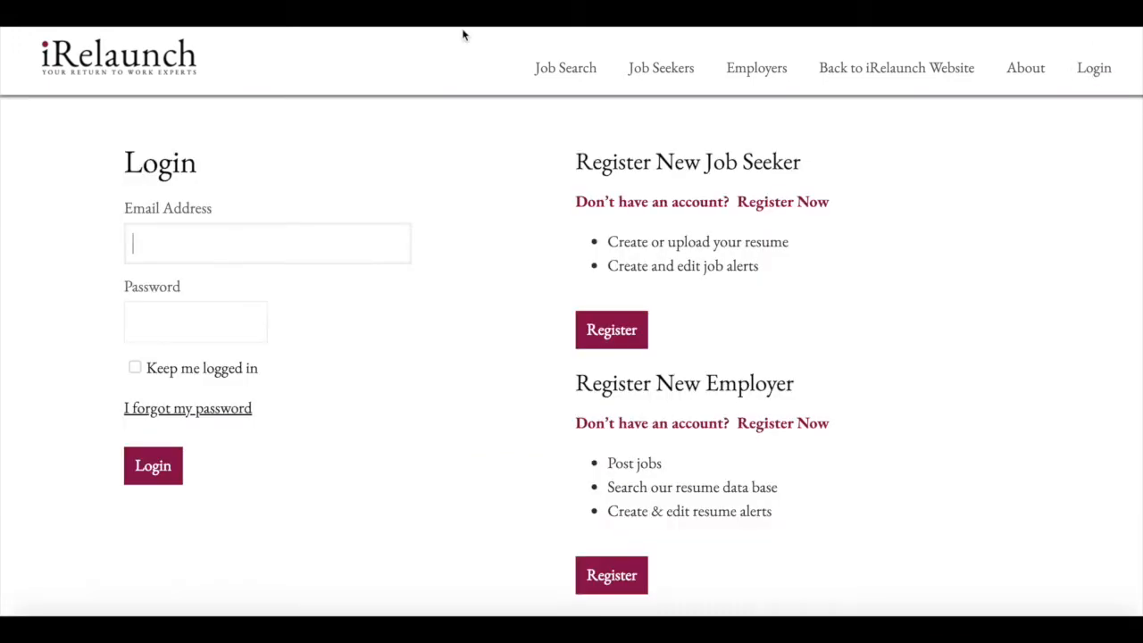
{"action": "left_click", "coordinate": [371, 236]}
{"action": "key", "text": "Tab"}
{"action": "type", "text": "•••••••"}
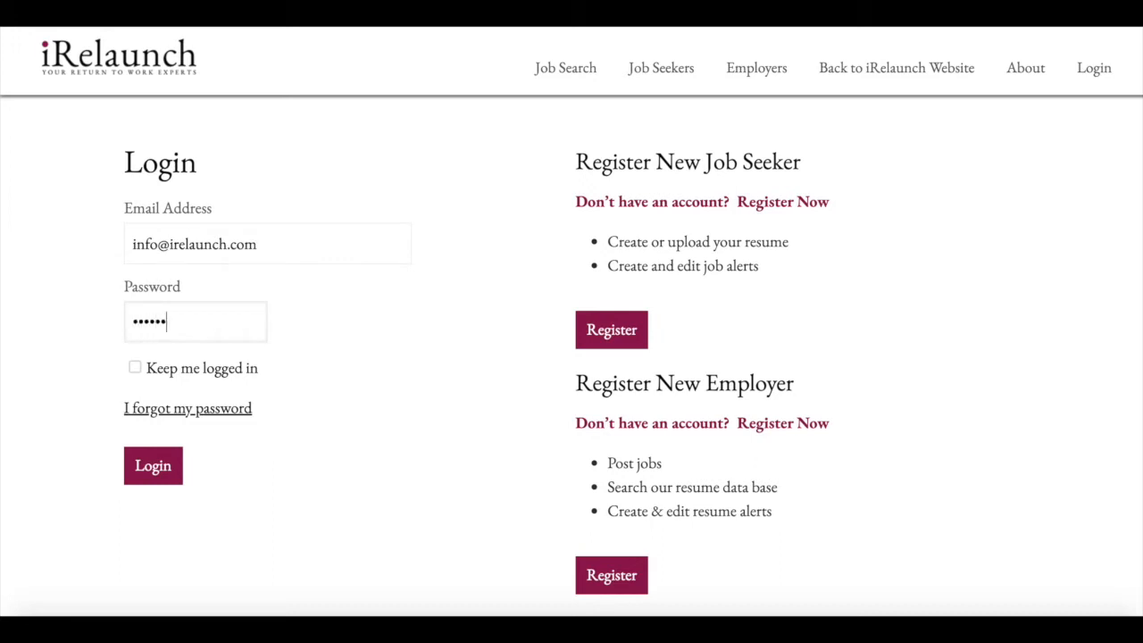
{"action": "type", "text": "••"}
{"action": "left_click", "coordinate": [152, 467]}
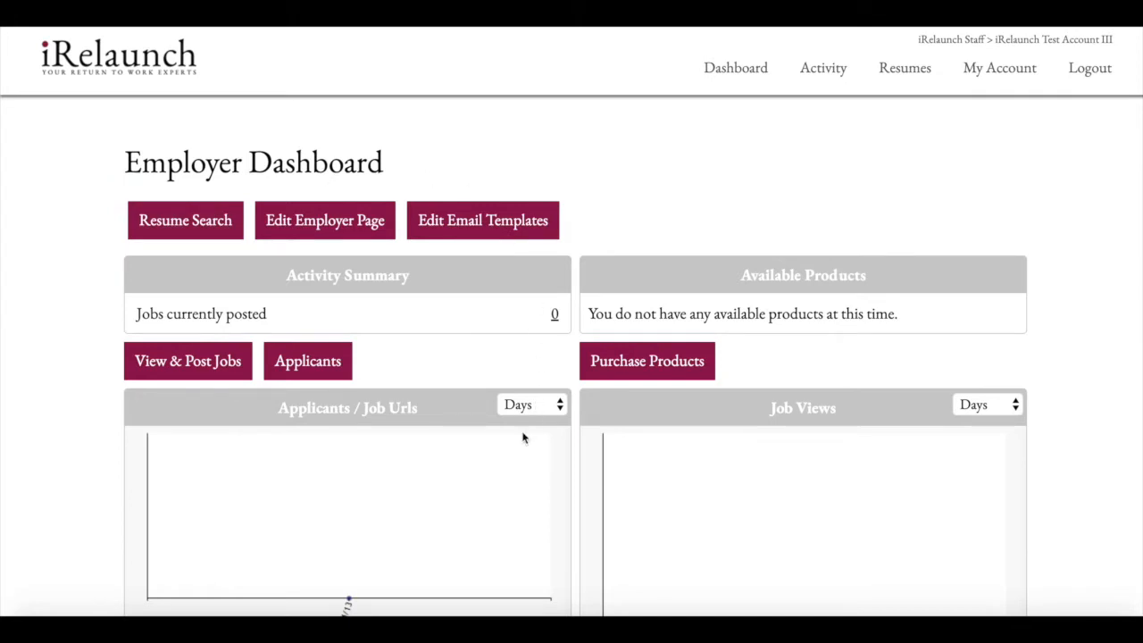
Open View & Post Jobs from the Employer Dashboard.
{"action": "left_click", "coordinate": [198, 366]}
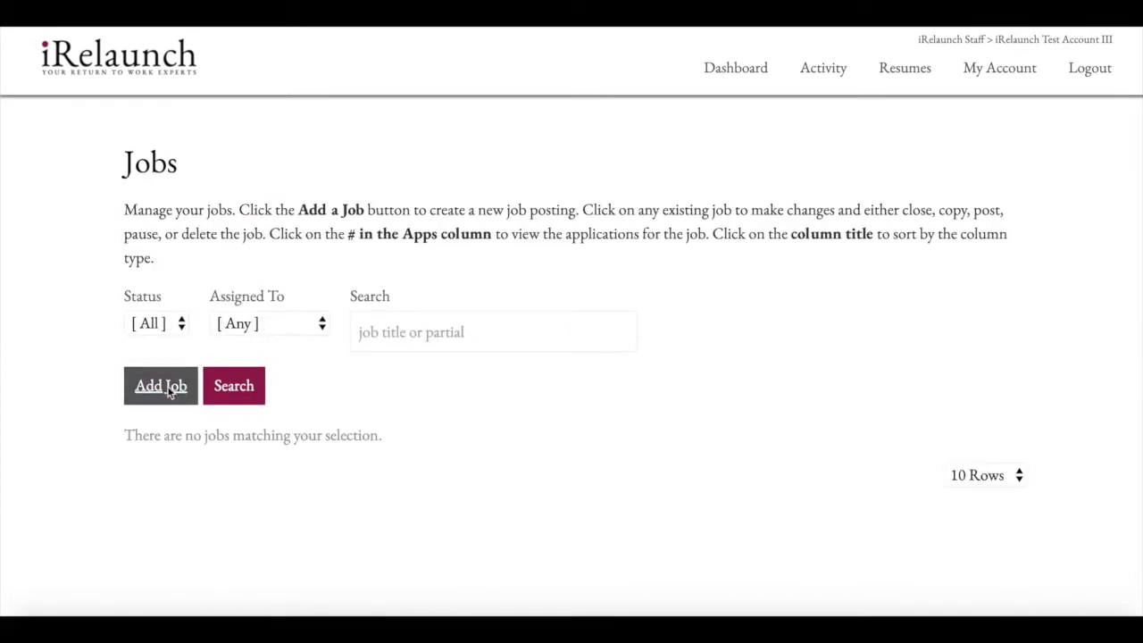
Add a new job titled 'Sample Job: Social Media Manager'.
{"action": "left_click", "coordinate": [160, 386]}
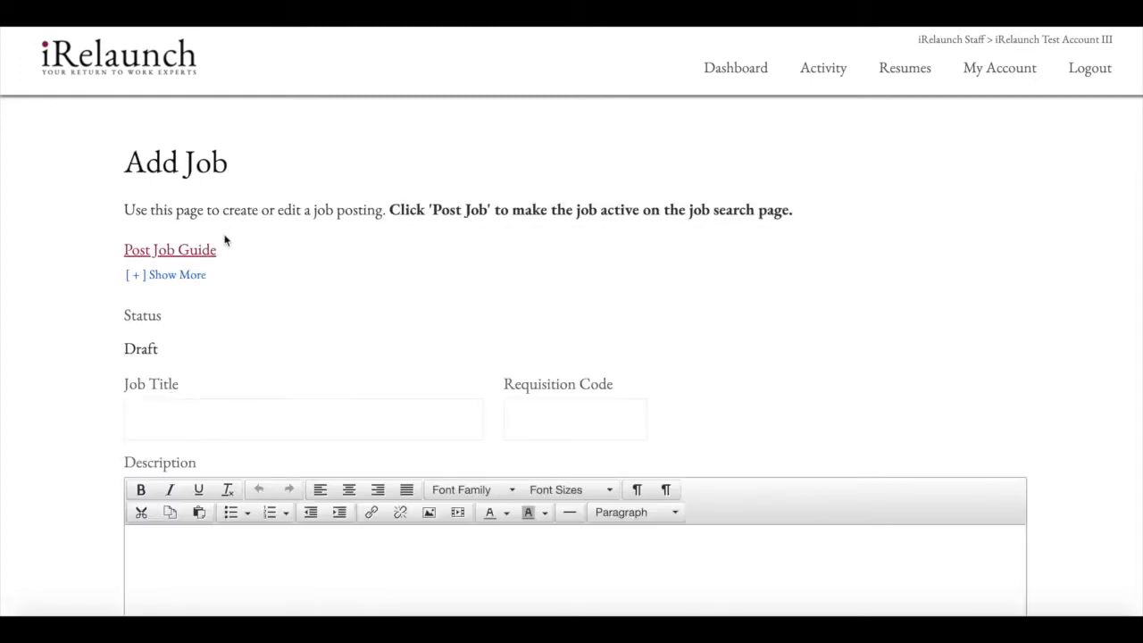
{"action": "scroll", "coordinate": [300, 247], "scroll_direction": "down", "scroll_amount": 2}
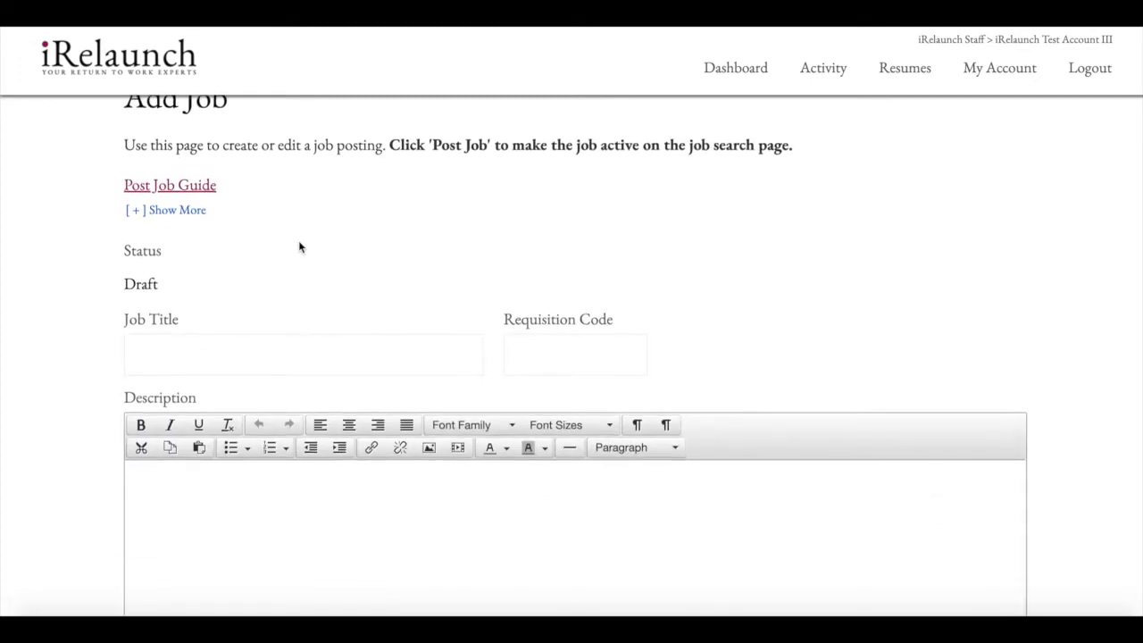
{"action": "scroll", "coordinate": [298, 240], "scroll_direction": "down", "scroll_amount": 2}
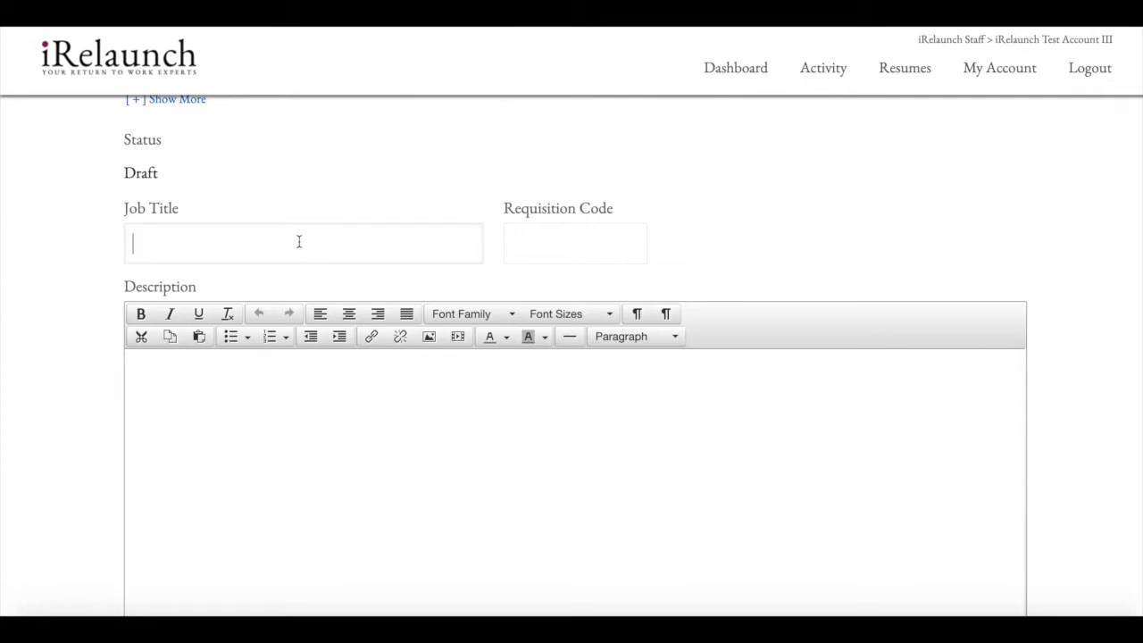
{"action": "type", "text": "Sample Job: Social Media Manager"}
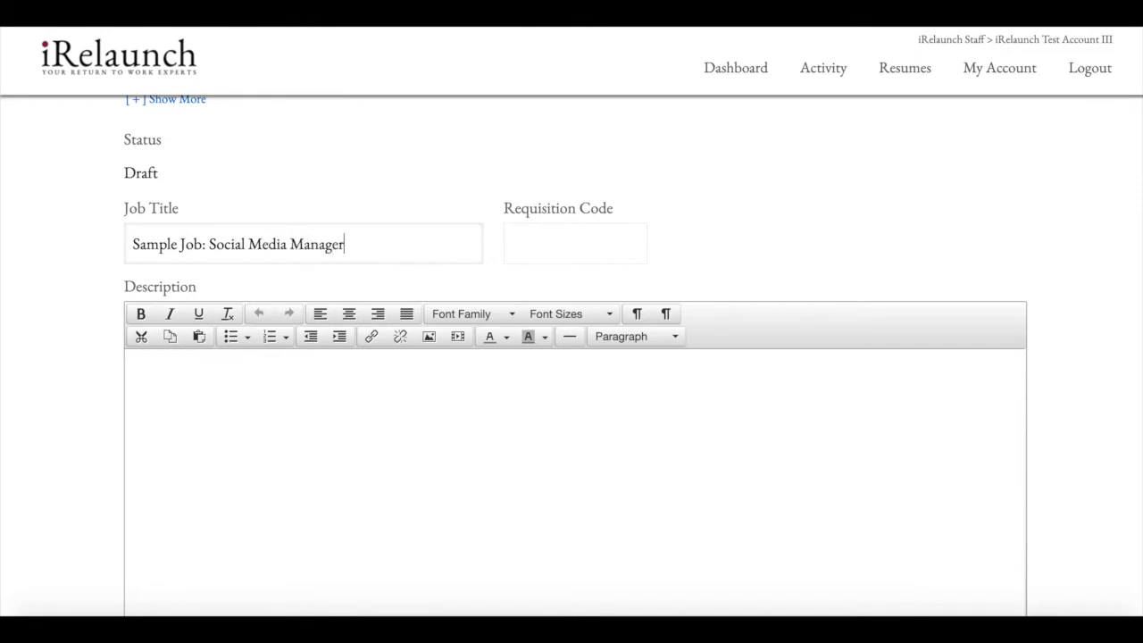
Place the caret in the Description editor and switch to the Word position description.
{"action": "left_click", "coordinate": [301, 391]}
{"action": "scroll", "coordinate": [302, 391], "scroll_direction": "down", "scroll_amount": 2}
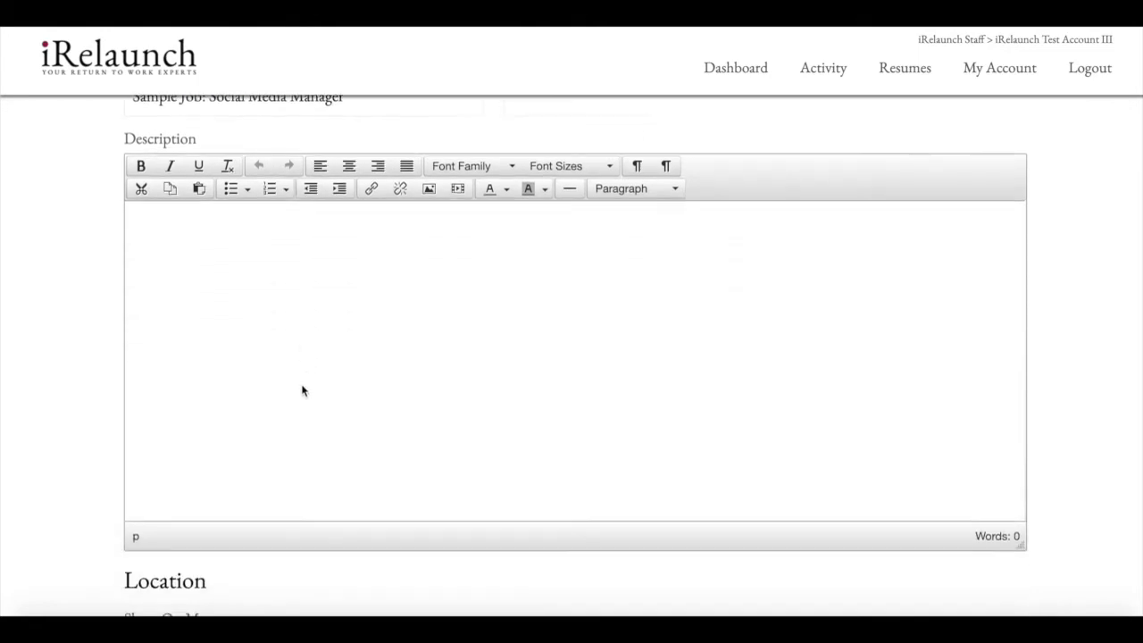
{"action": "scroll", "coordinate": [302, 391], "scroll_direction": "down", "scroll_amount": 1}
{"action": "scroll", "coordinate": [302, 391], "scroll_direction": "up", "scroll_amount": 1}
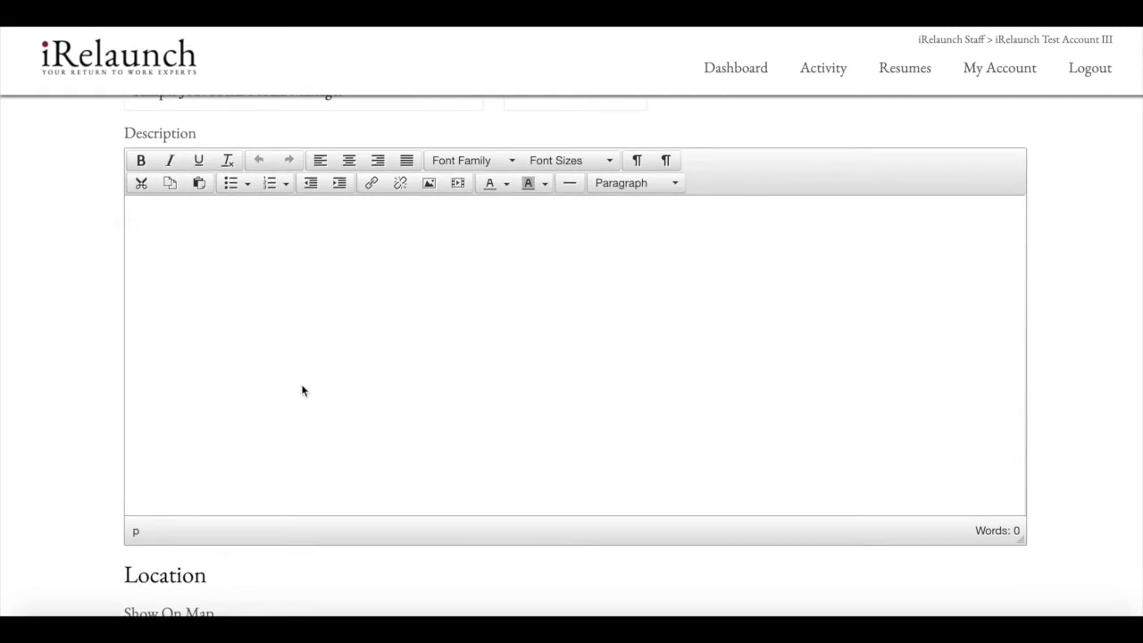
{"action": "key", "text": "super+Tab"}
{"action": "key", "text": "super+Tab"}
{"action": "key", "text": "super+Tab"}
{"action": "key", "text": "super+Tab"}
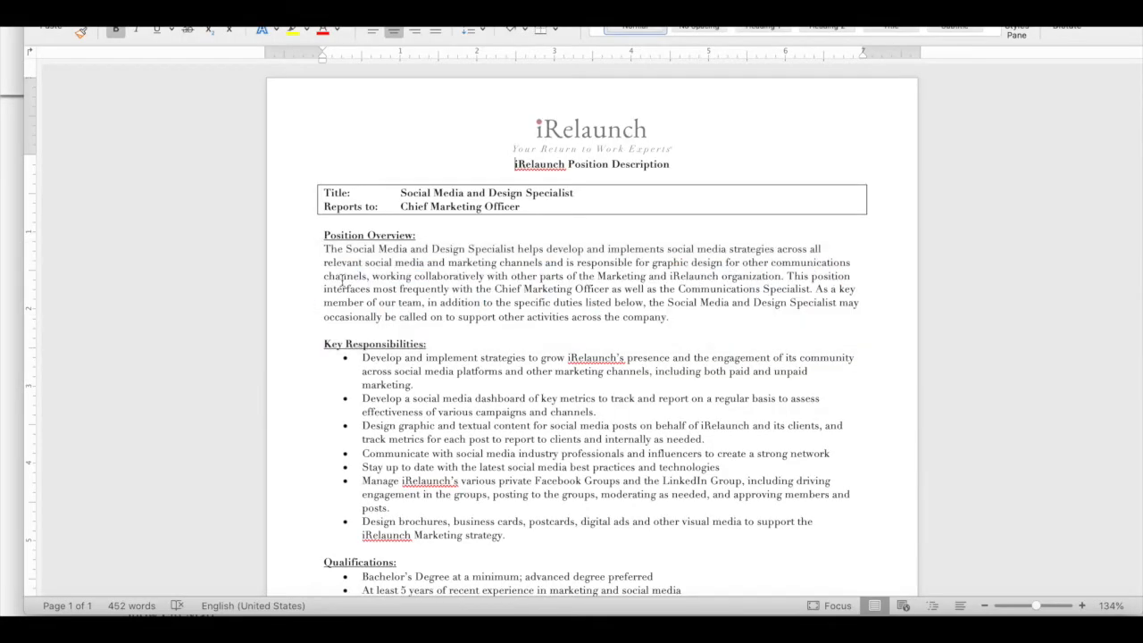
Copy the Word text from Position Overview through Qualifications and return to the browser.
{"action": "left_click", "coordinate": [389, 264]}
{"action": "left_click_drag", "start_coordinate": [317, 235], "coordinate": [722, 498]}
{"action": "scroll", "coordinate": [362, 447], "scroll_direction": "down", "scroll_amount": 10}
{"action": "key", "text": "super+Tab"}
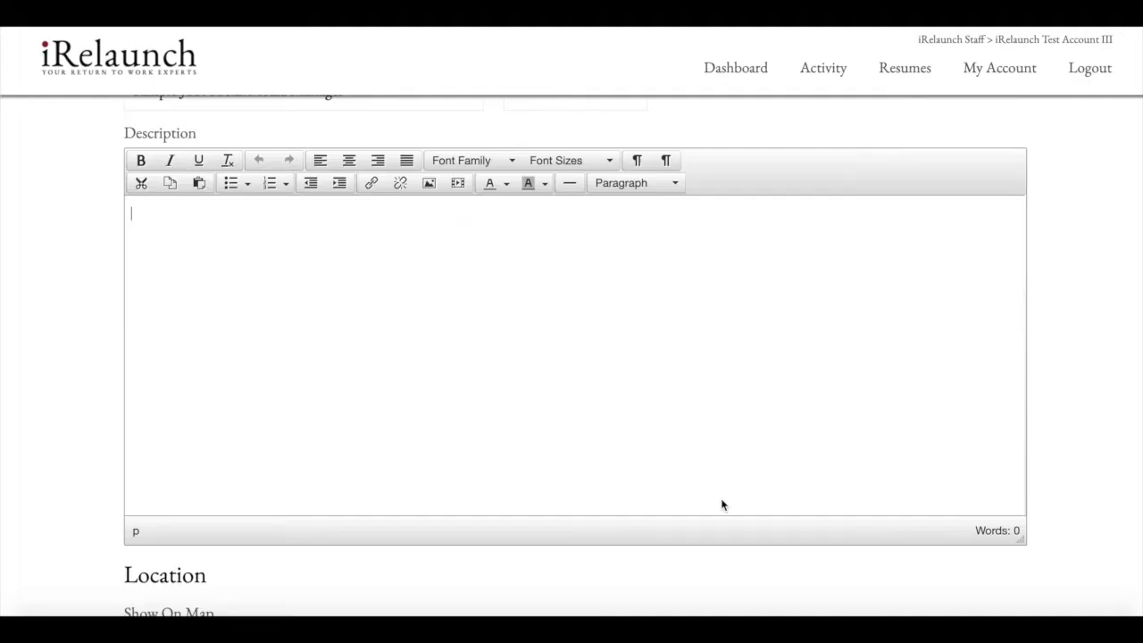
Paste the copied position description into the Description editor, reaching 437 words.
{"action": "left_click", "coordinate": [721, 500]}
{"action": "key", "text": "super+v"}
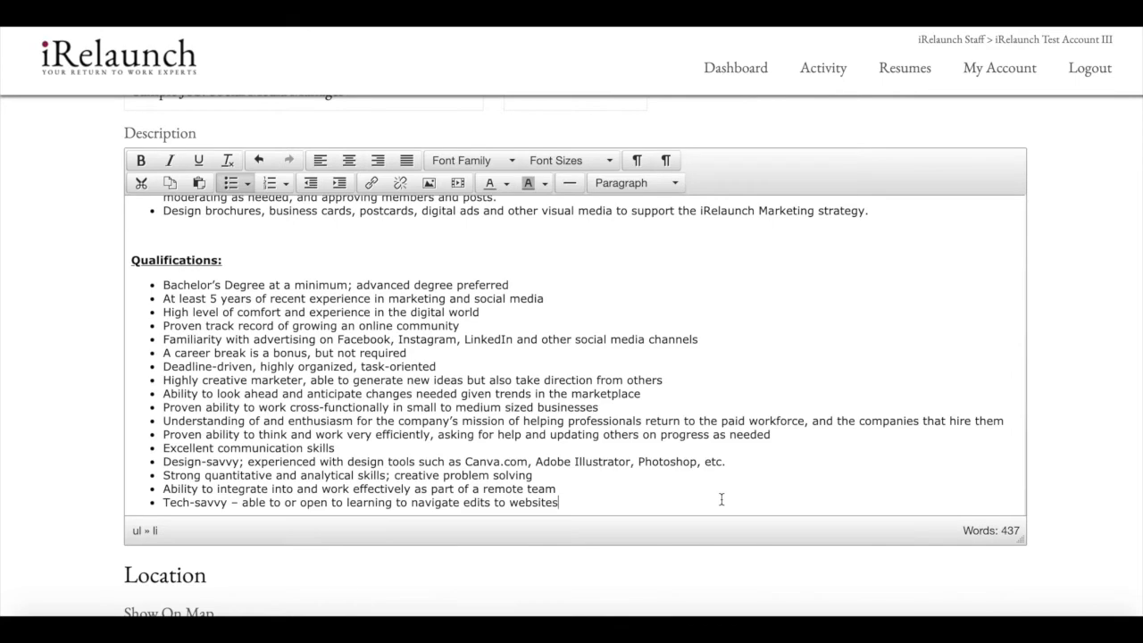
{"action": "scroll", "coordinate": [722, 499], "scroll_direction": "up", "scroll_amount": 2}
Scroll down to review the prefilled Location, Compensation and Options fields.
{"action": "scroll", "coordinate": [722, 499], "scroll_direction": "down", "scroll_amount": 8}
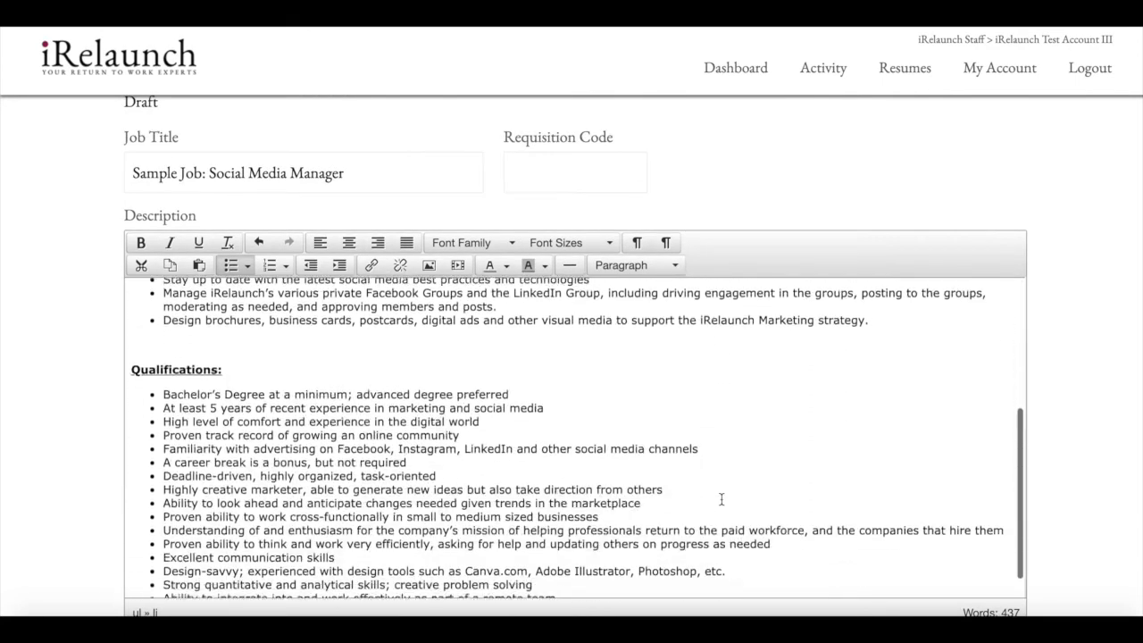
{"action": "scroll", "coordinate": [722, 499], "scroll_direction": "down", "scroll_amount": 2}
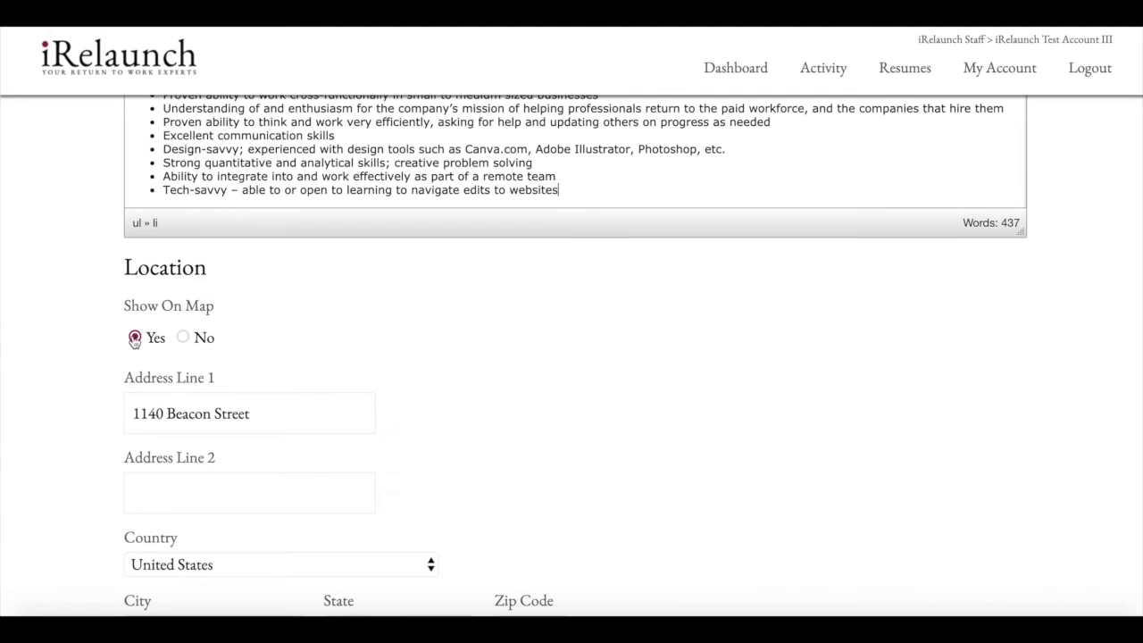
{"action": "scroll", "coordinate": [234, 350], "scroll_direction": "down", "scroll_amount": 1}
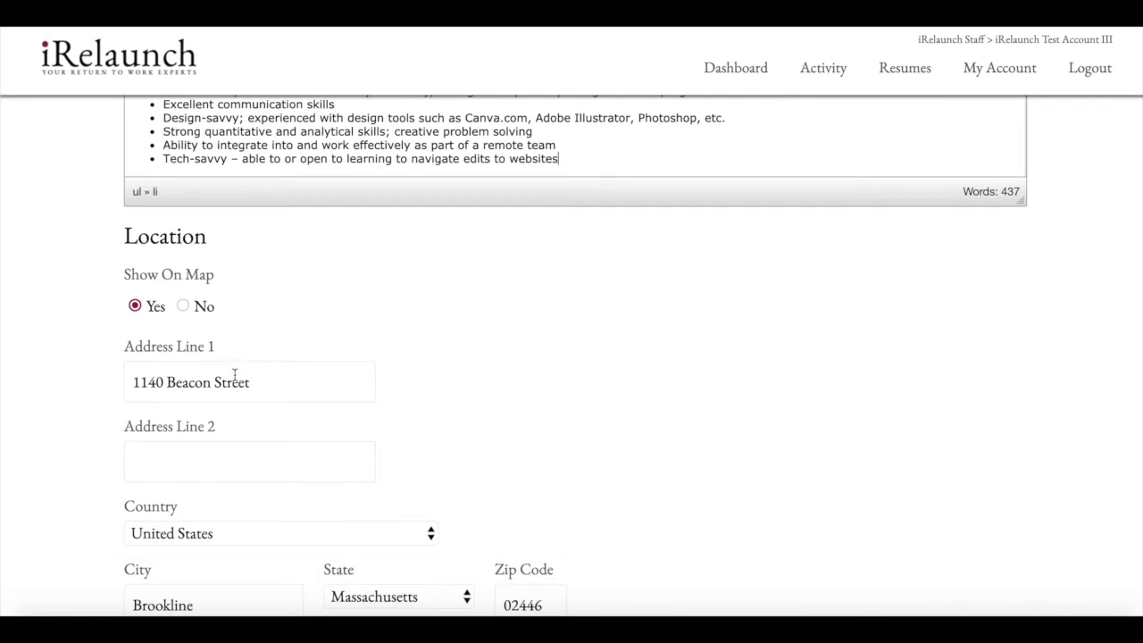
{"action": "scroll", "coordinate": [274, 390], "scroll_direction": "down", "scroll_amount": 1}
{"action": "scroll", "coordinate": [274, 396], "scroll_direction": "down", "scroll_amount": 1}
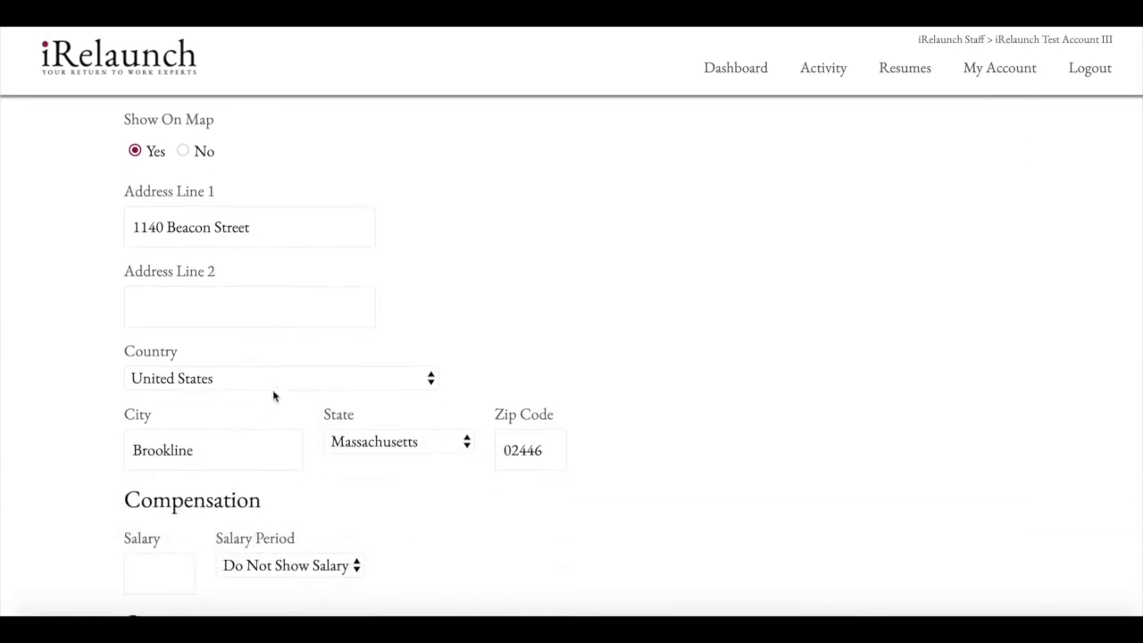
{"action": "scroll", "coordinate": [274, 396], "scroll_direction": "down", "scroll_amount": 2}
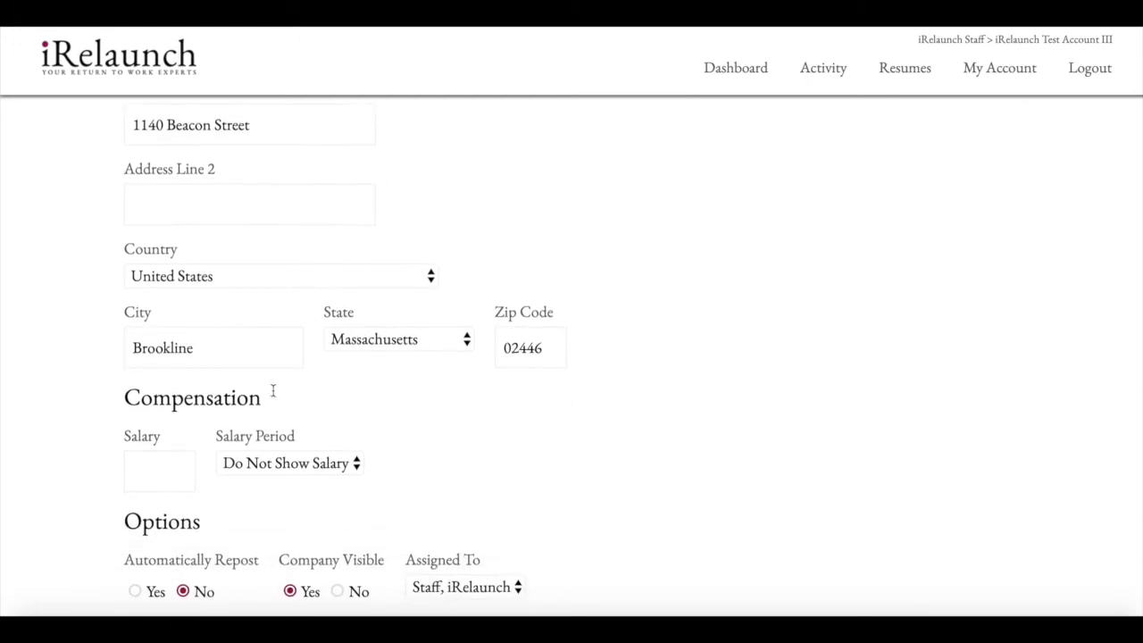
{"action": "scroll", "coordinate": [273, 396], "scroll_direction": "down", "scroll_amount": 1}
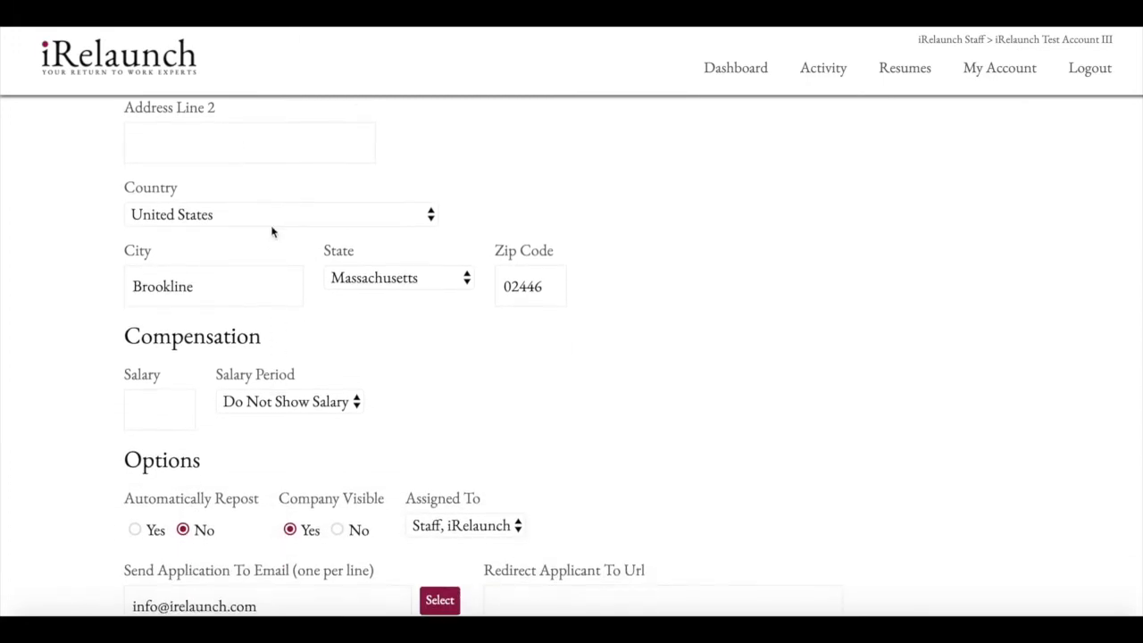
{"action": "scroll", "coordinate": [268, 293], "scroll_direction": "down", "scroll_amount": 2}
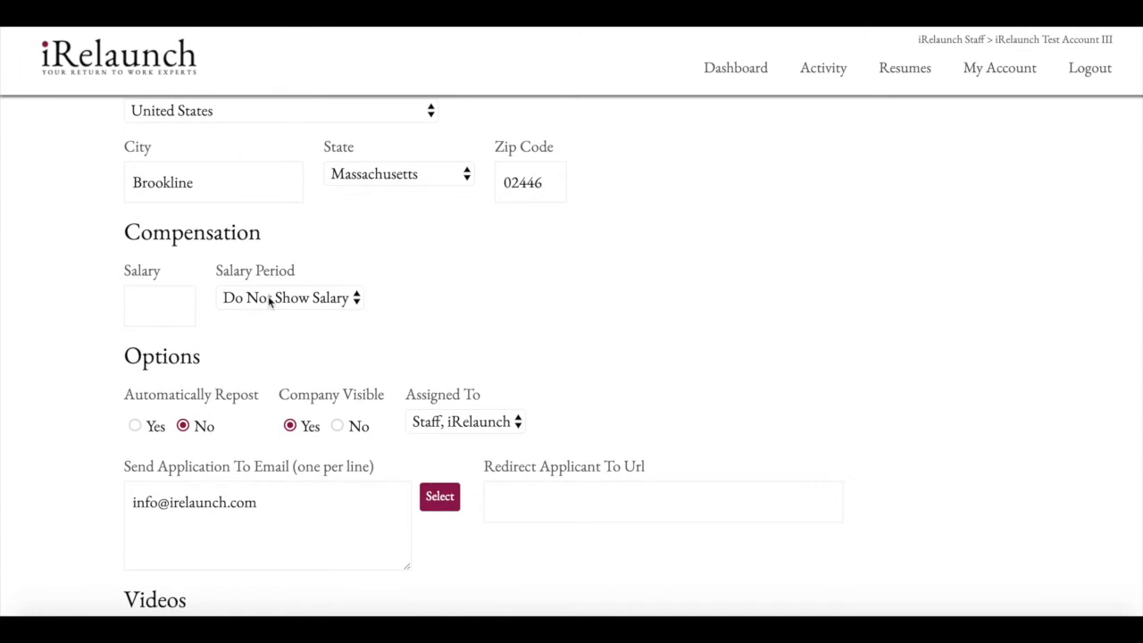
{"action": "scroll", "coordinate": [269, 302], "scroll_direction": "down", "scroll_amount": 1}
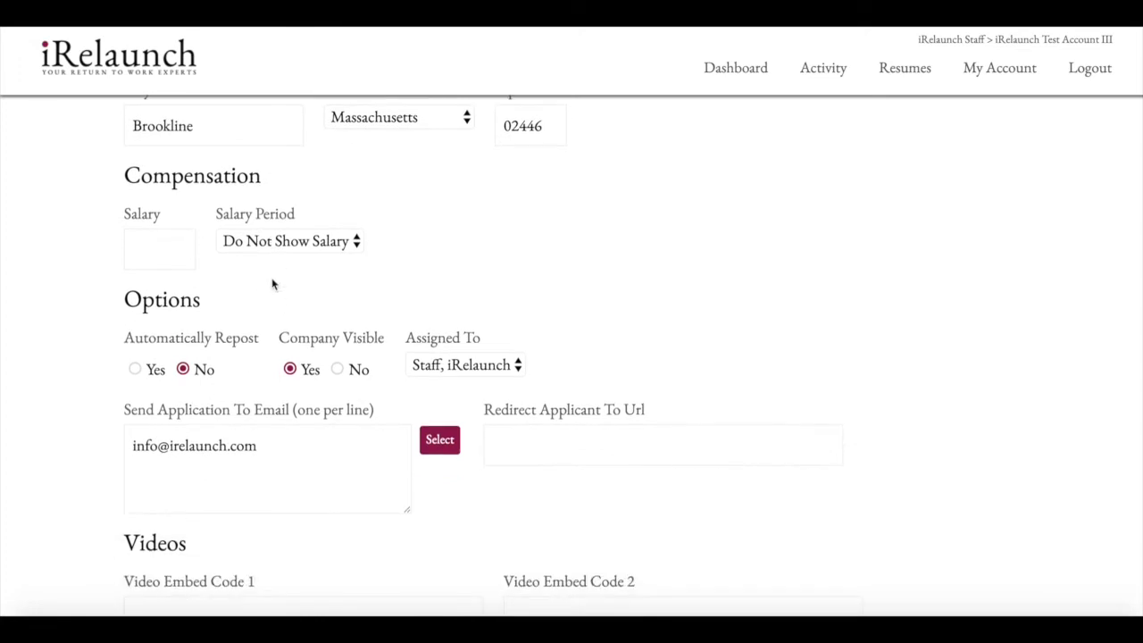
Enter a salary of 50,000 with the Salary Period kept as Annual.
{"action": "left_click", "coordinate": [188, 246]}
{"action": "type", "text": "50,000"}
{"action": "left_click", "coordinate": [230, 246]}
{"action": "left_click", "coordinate": [232, 264]}
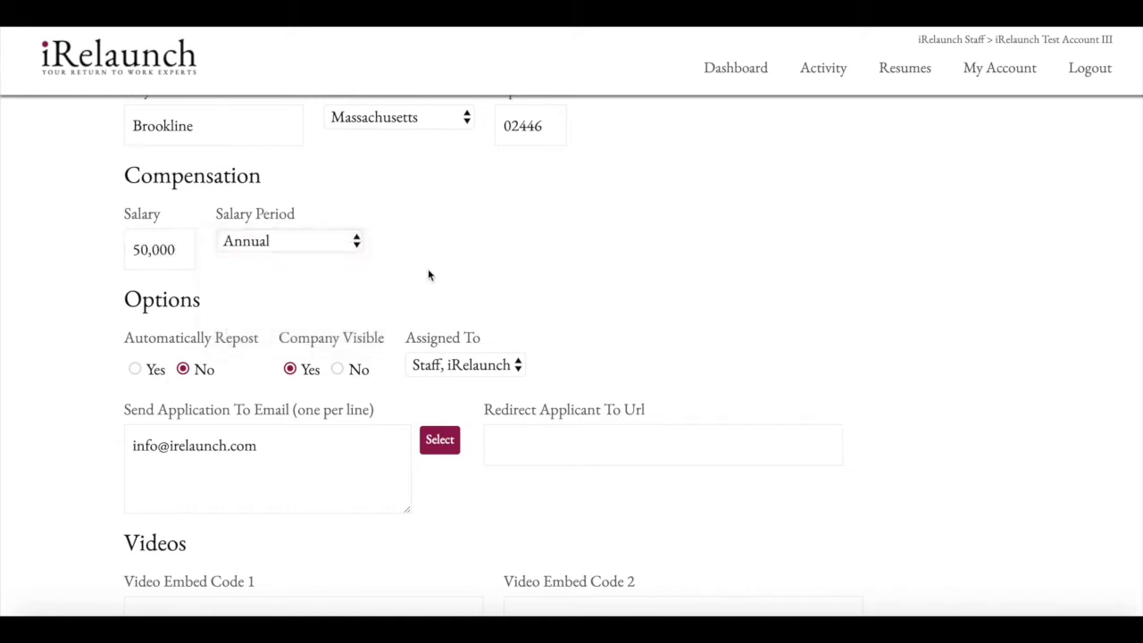
{"action": "scroll", "coordinate": [428, 269], "scroll_direction": "down", "scroll_amount": 2}
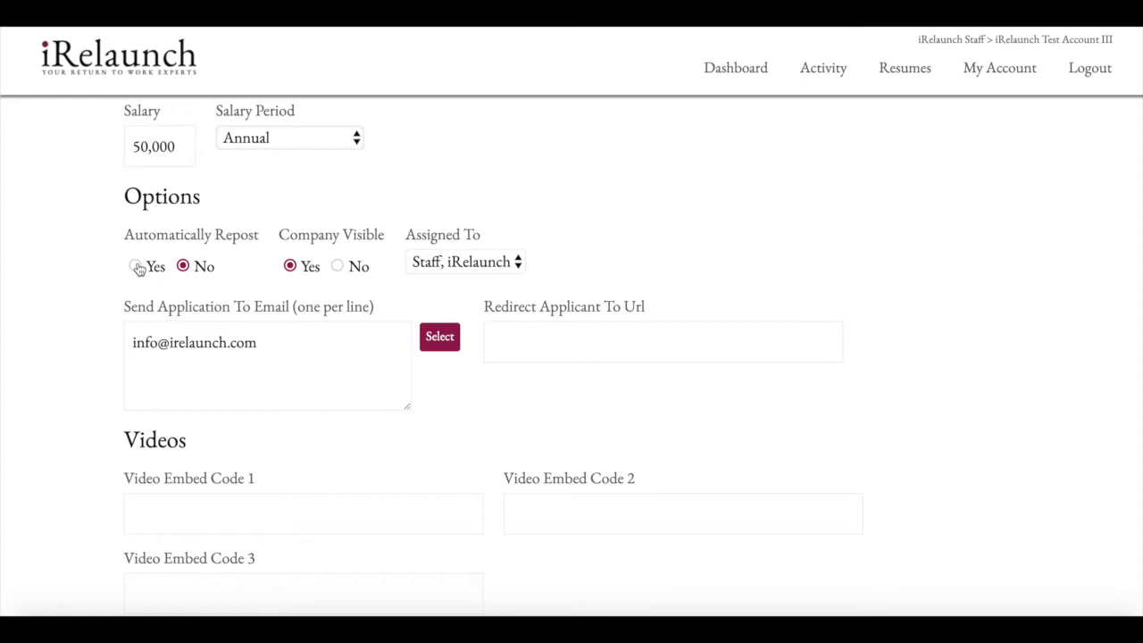
Set Automatically Repost to Yes, keep Assigned To on Staff, iRelaunch, and check the application e-mail and redirect URL fields.
{"action": "left_click", "coordinate": [135, 267]}
{"action": "left_click", "coordinate": [511, 263]}
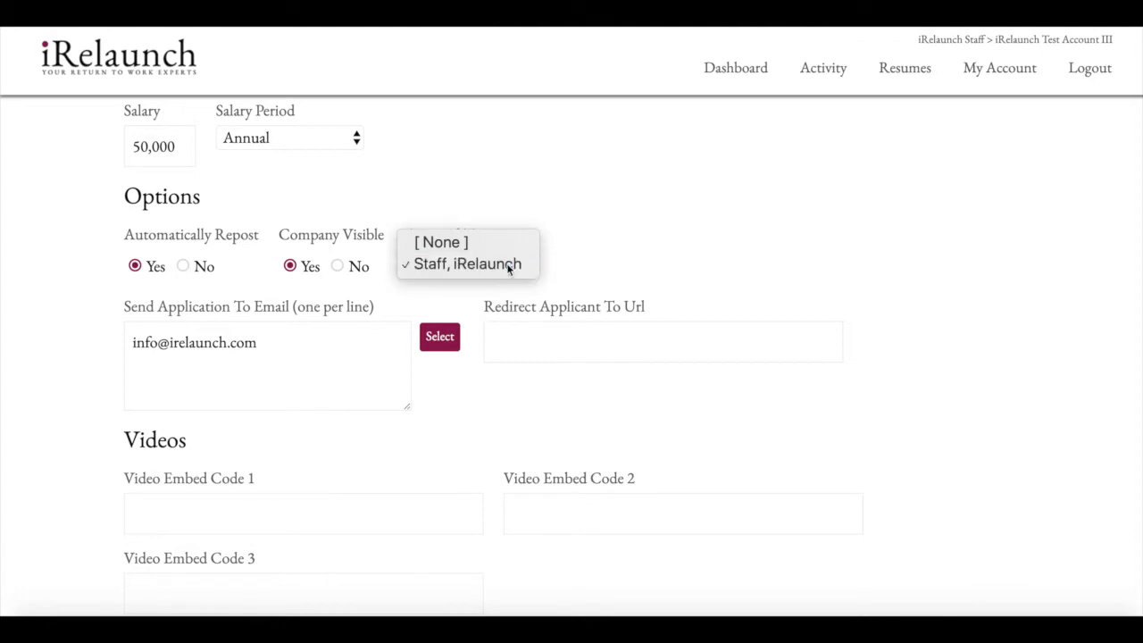
{"action": "left_click", "coordinate": [510, 265]}
{"action": "scroll", "coordinate": [573, 267], "scroll_direction": "down", "scroll_amount": 1}
{"action": "scroll", "coordinate": [573, 266], "scroll_direction": "down", "scroll_amount": 1}
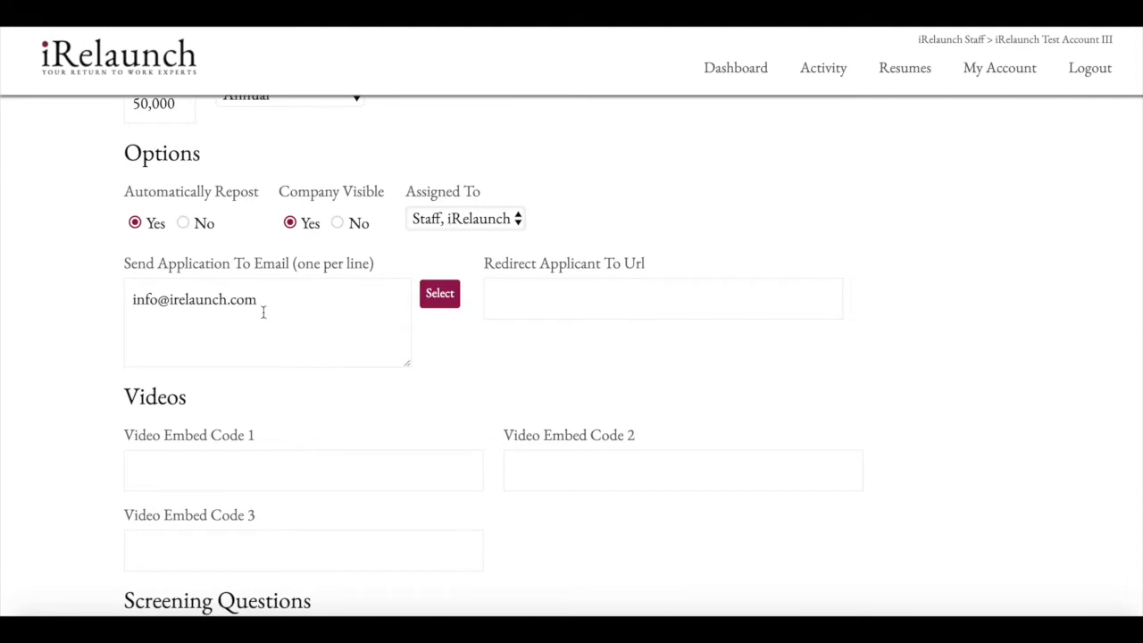
{"action": "left_click", "coordinate": [310, 306]}
{"action": "left_click", "coordinate": [554, 295]}
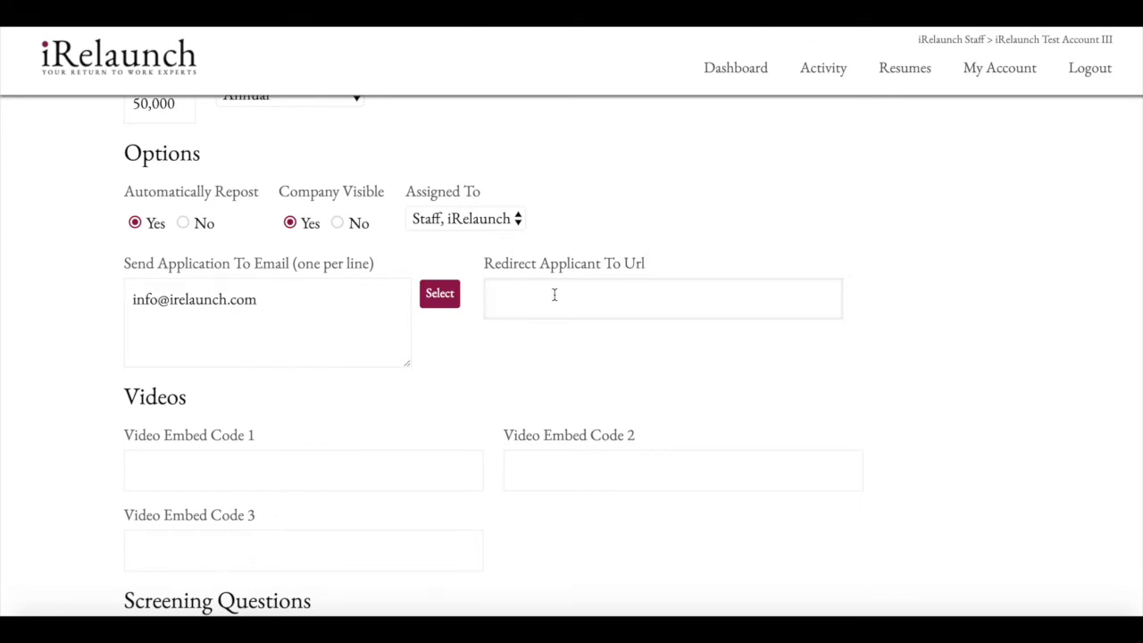
Leave both video embed fields blank and choose Add Questions under Screening Questions.
{"action": "scroll", "coordinate": [554, 296], "scroll_direction": "down", "scroll_amount": 3}
{"action": "left_click", "coordinate": [427, 266]}
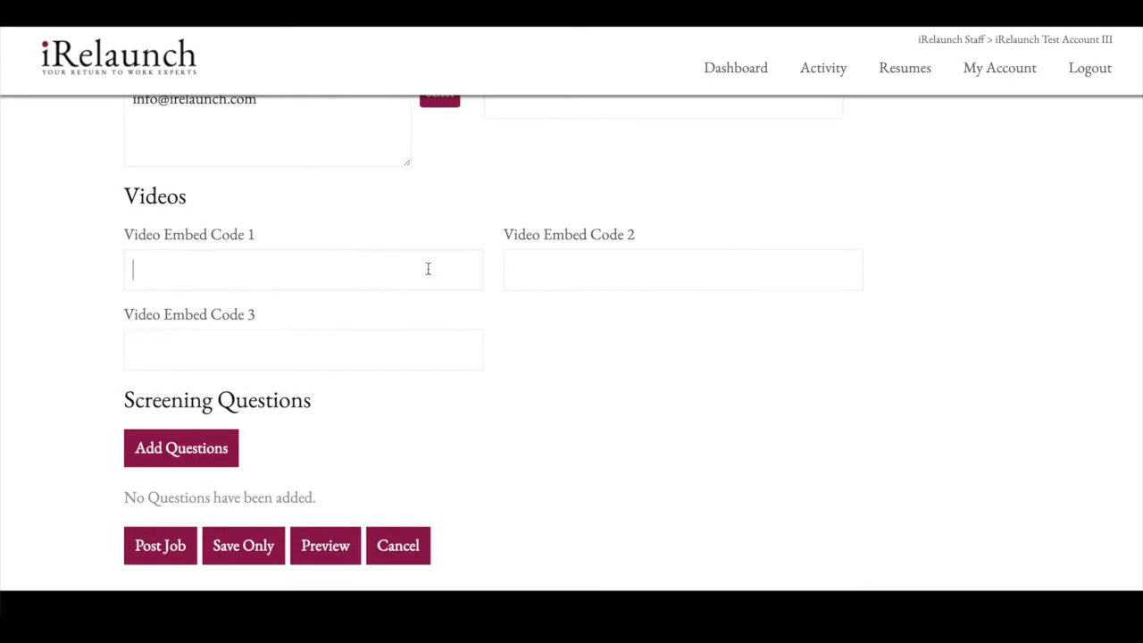
{"action": "left_click", "coordinate": [569, 269]}
{"action": "scroll", "coordinate": [349, 316], "scroll_direction": "down", "scroll_amount": 2}
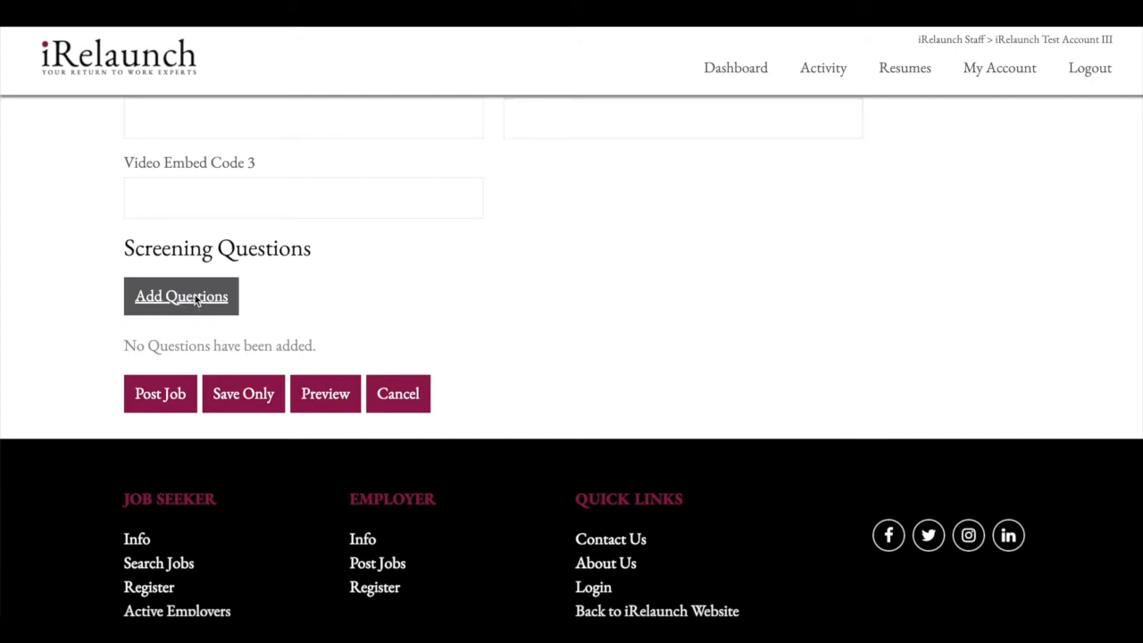
{"action": "left_click", "coordinate": [197, 301]}
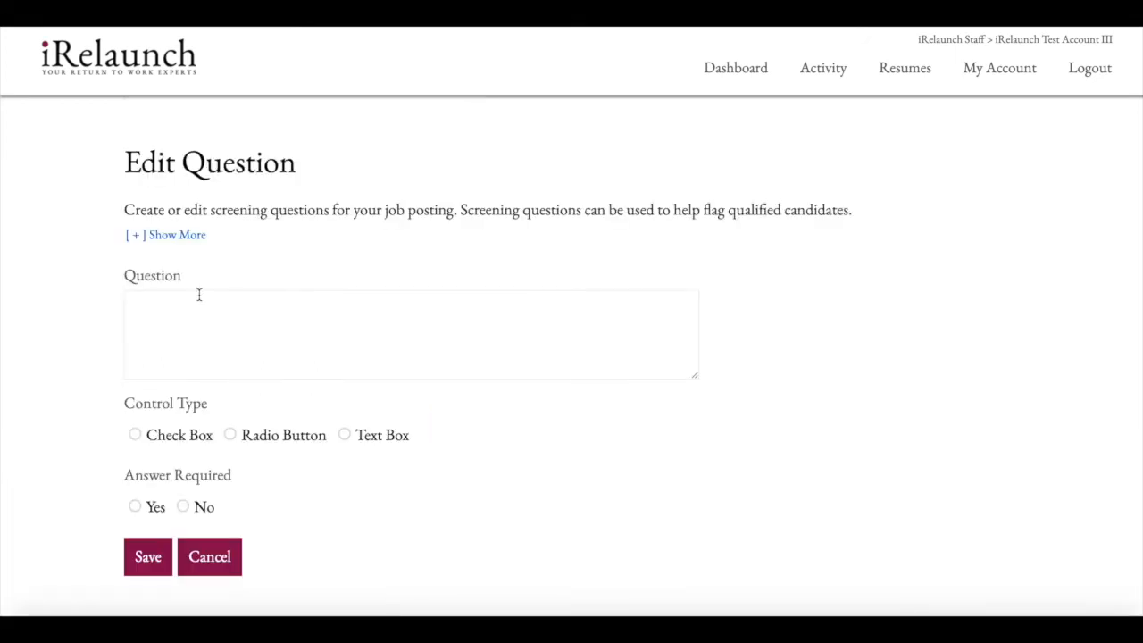
Enter the question text 'What is your favorite cereal brand?'.
{"action": "left_click", "coordinate": [210, 298]}
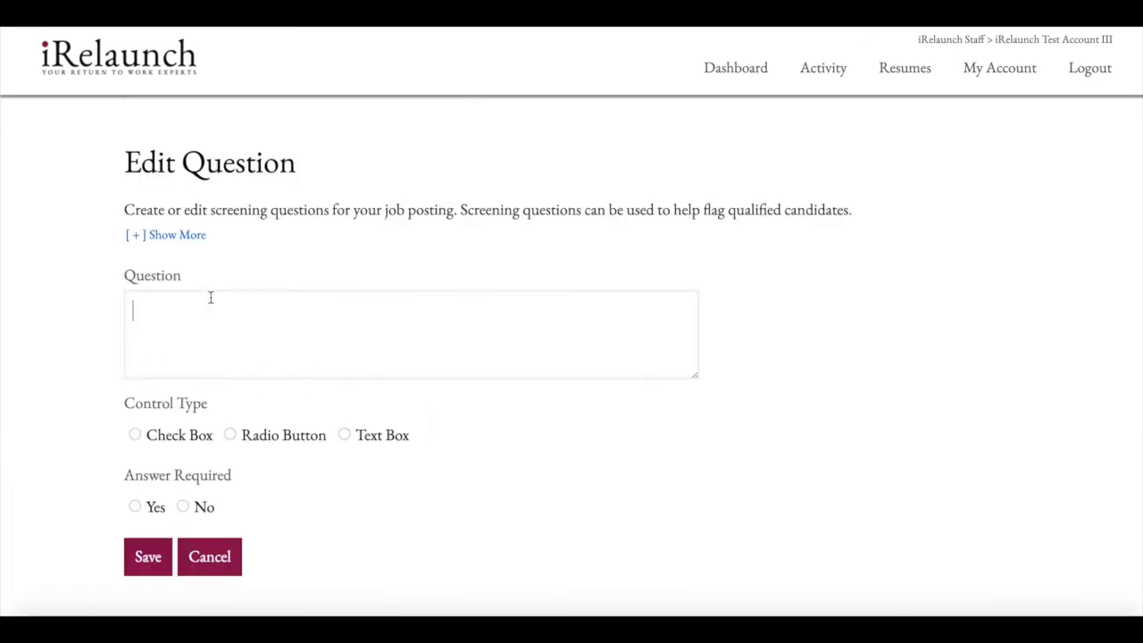
{"action": "scroll", "coordinate": [203, 344], "scroll_direction": "down", "scroll_amount": 1}
{"action": "scroll", "coordinate": [205, 348], "scroll_direction": "up", "scroll_amount": 1}
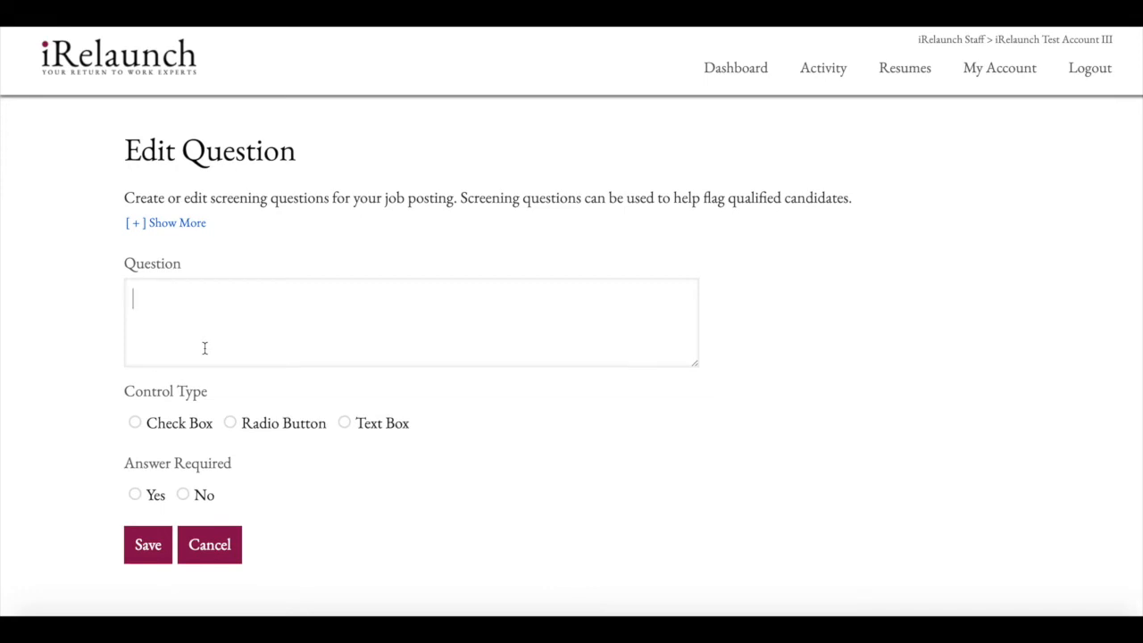
{"action": "type", "text": "What is your favorite cereal brand?"}
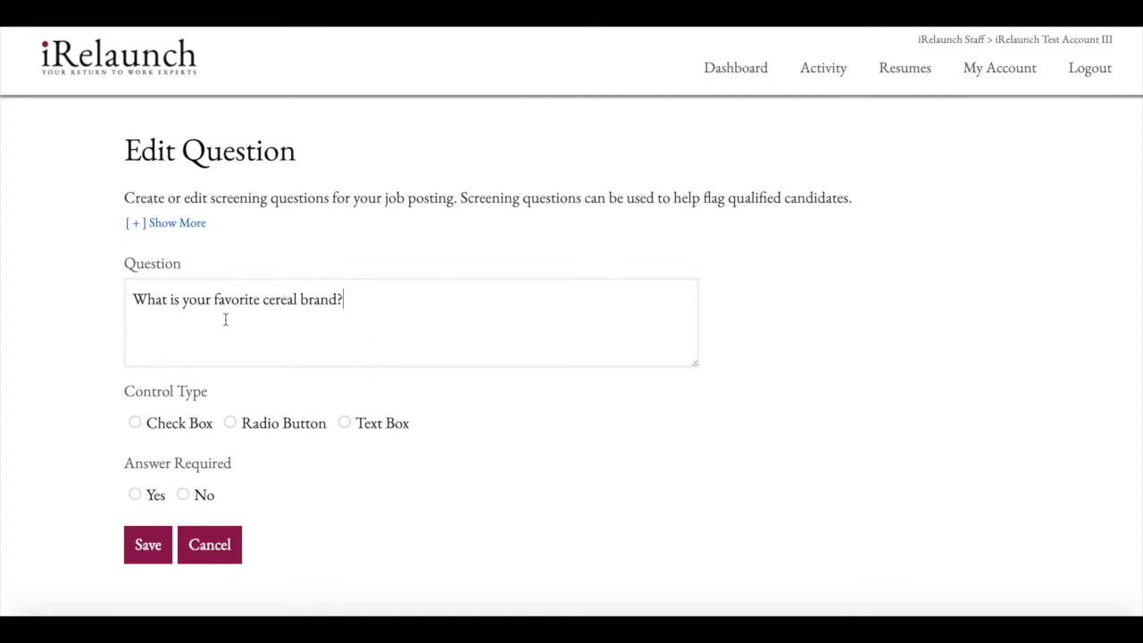
Set the Control Type to Check Box.
{"action": "scroll", "coordinate": [225, 320], "scroll_direction": "down", "scroll_amount": 2}
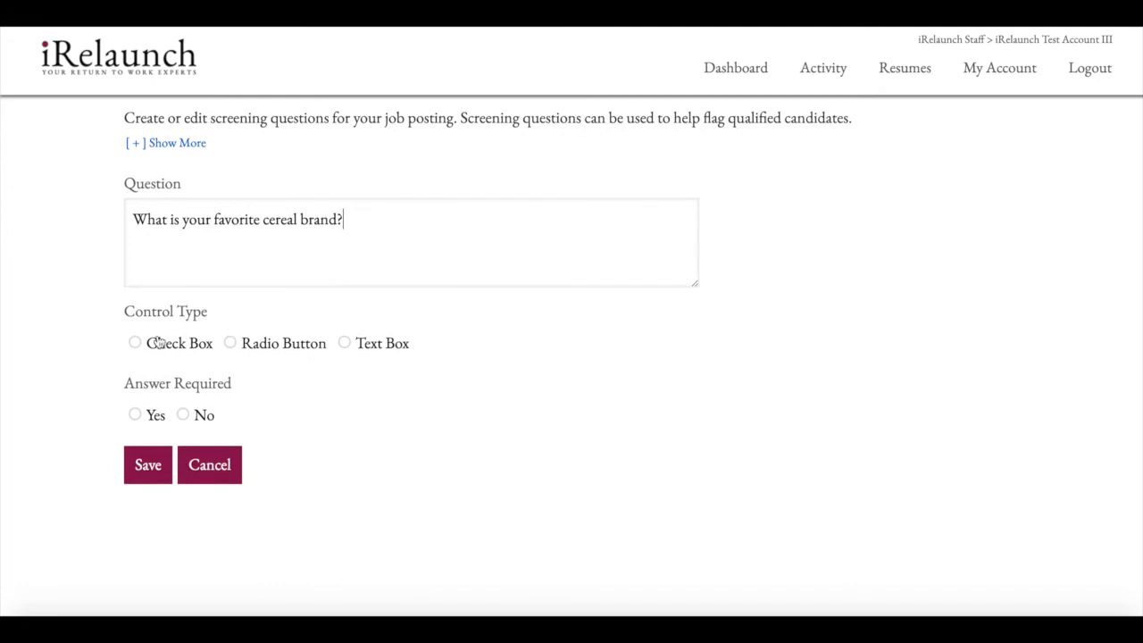
{"action": "left_click", "coordinate": [135, 345]}
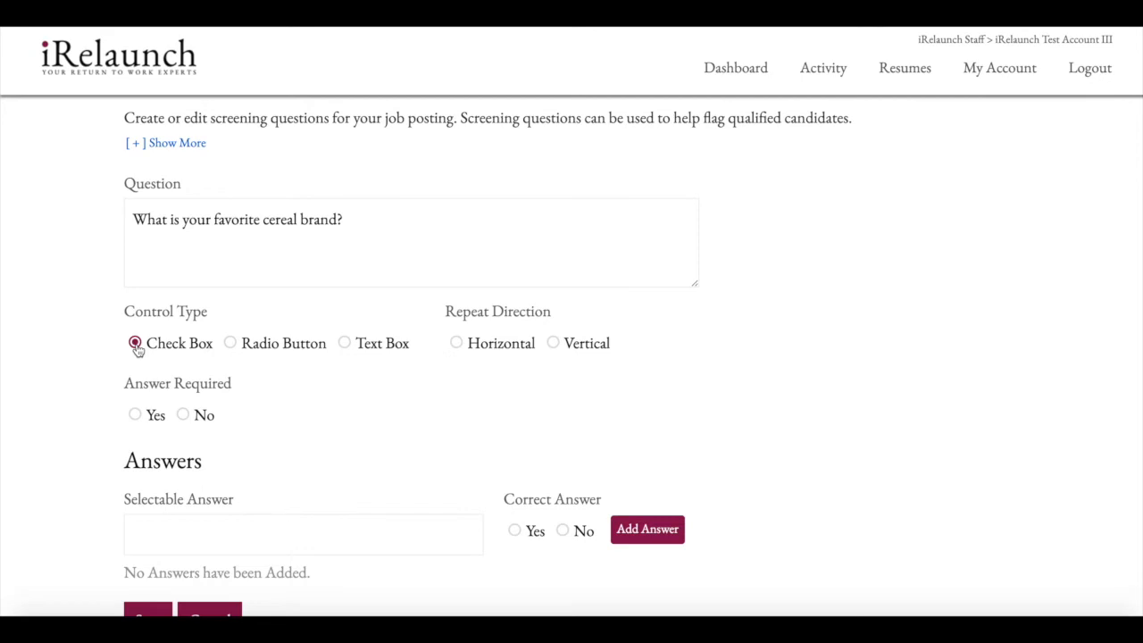
{"action": "left_click", "coordinate": [230, 345]}
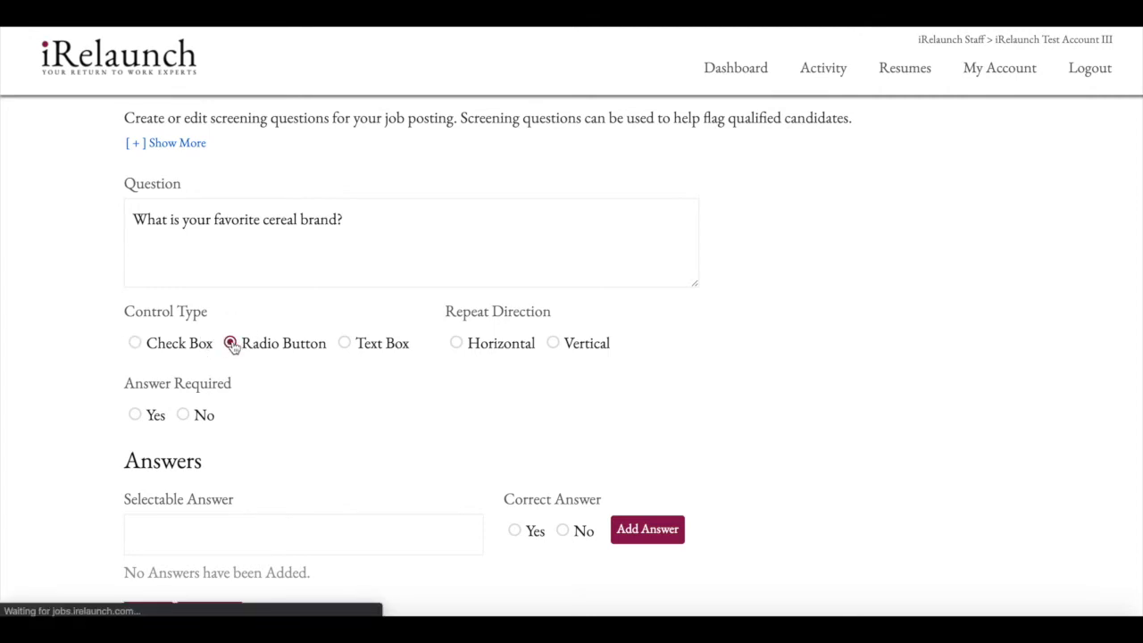
{"action": "left_click", "coordinate": [346, 347]}
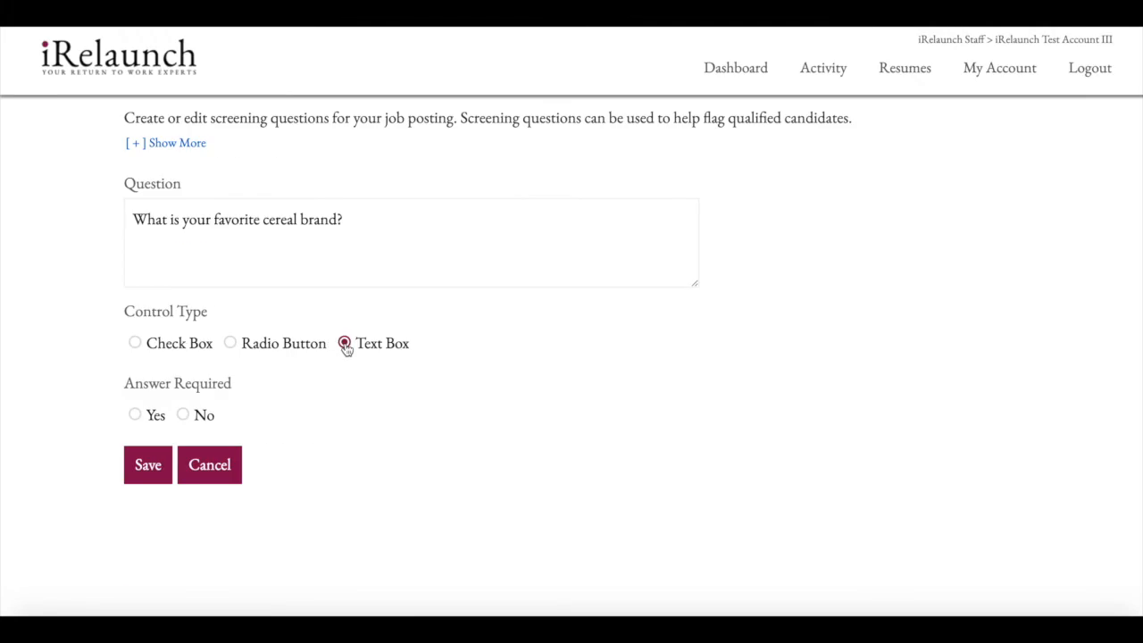
{"action": "left_click", "coordinate": [135, 345]}
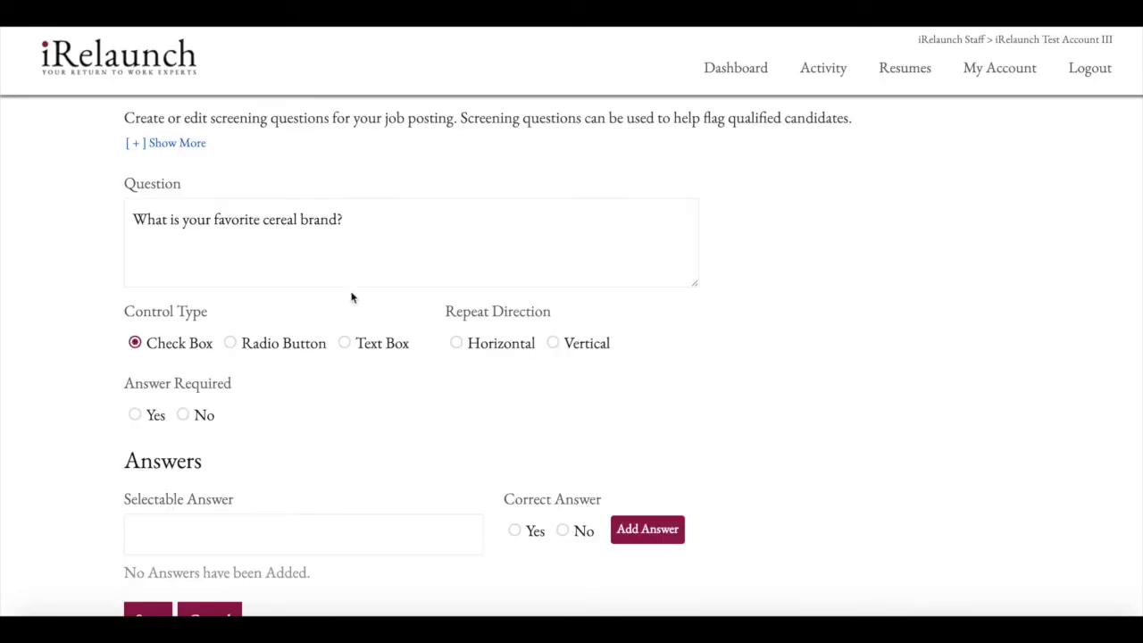
Set Repeat Direction to Vertical and Answer Required to No.
{"action": "scroll", "coordinate": [379, 250], "scroll_direction": "down", "scroll_amount": 1}
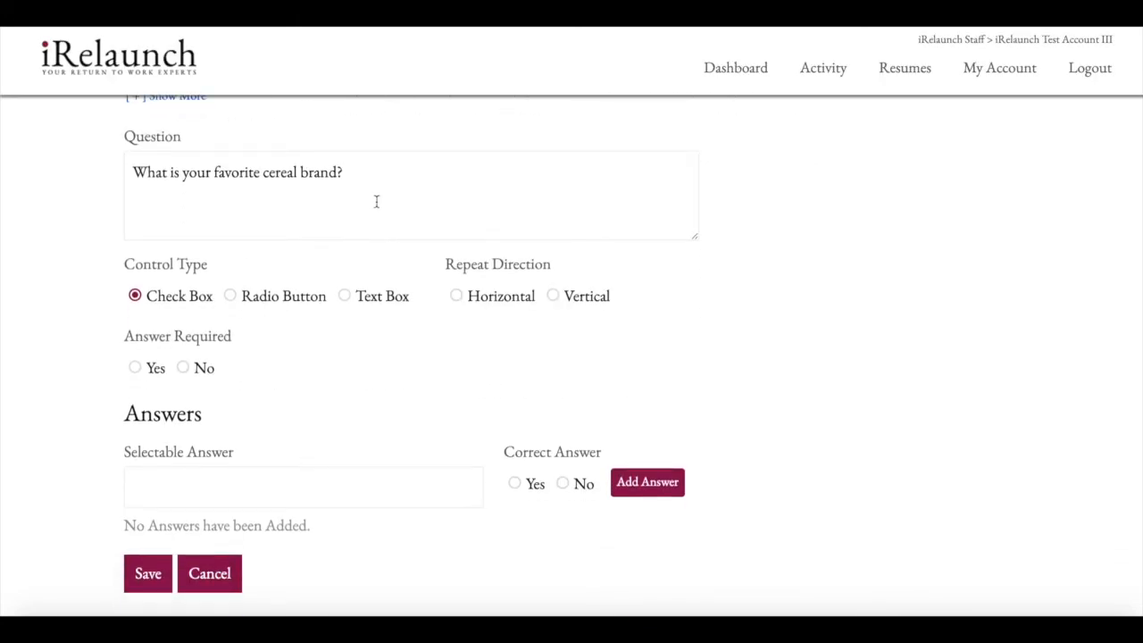
{"action": "scroll", "coordinate": [376, 201], "scroll_direction": "down", "scroll_amount": 1}
{"action": "scroll", "coordinate": [376, 201], "scroll_direction": "down", "scroll_amount": 1}
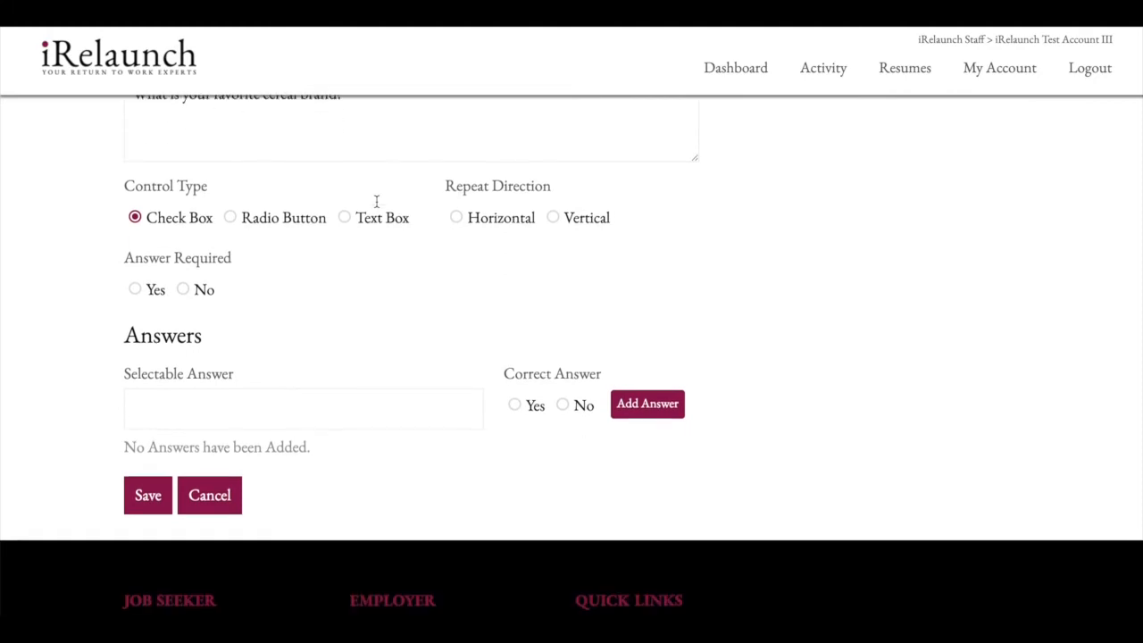
{"action": "scroll", "coordinate": [376, 207], "scroll_direction": "down", "scroll_amount": 1}
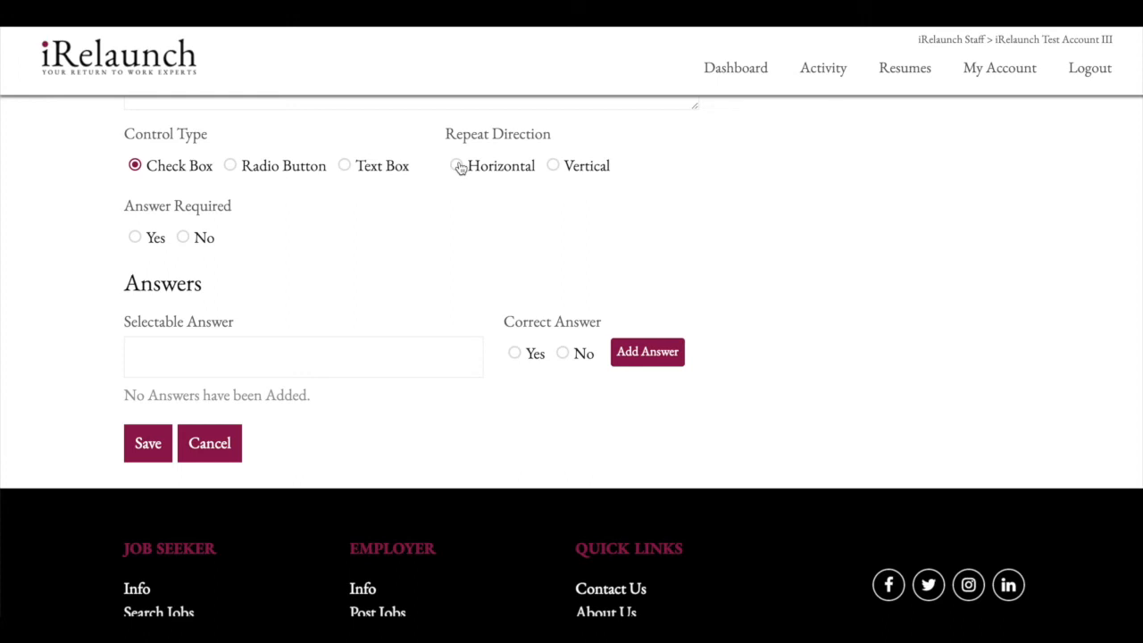
{"action": "left_click", "coordinate": [554, 166]}
{"action": "scroll", "coordinate": [370, 253], "scroll_direction": "down", "scroll_amount": 1}
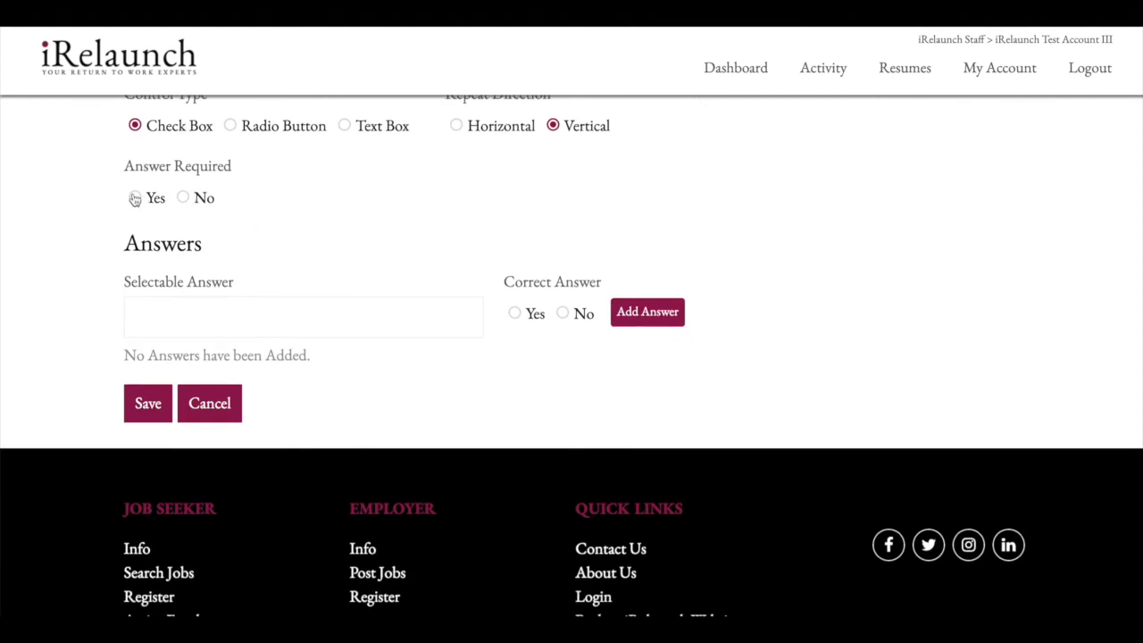
{"action": "left_click", "coordinate": [183, 197]}
{"action": "scroll", "coordinate": [317, 204], "scroll_direction": "down", "scroll_amount": 1}
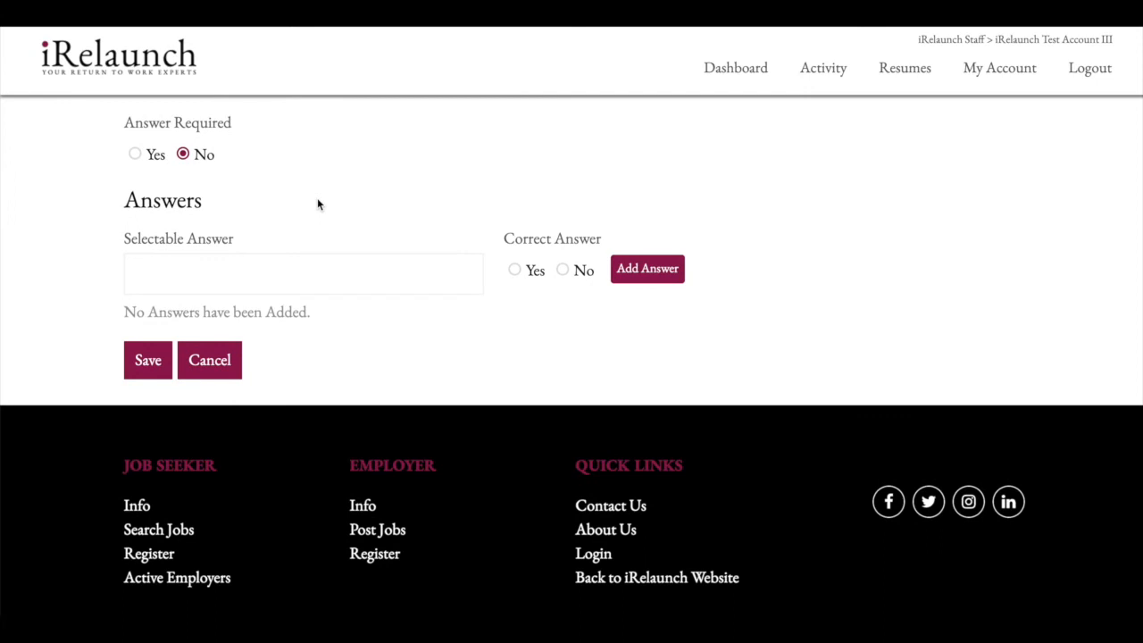
Add 'Lucky Charms' as an answer with Correct Answer set to No.
{"action": "left_click", "coordinate": [302, 273]}
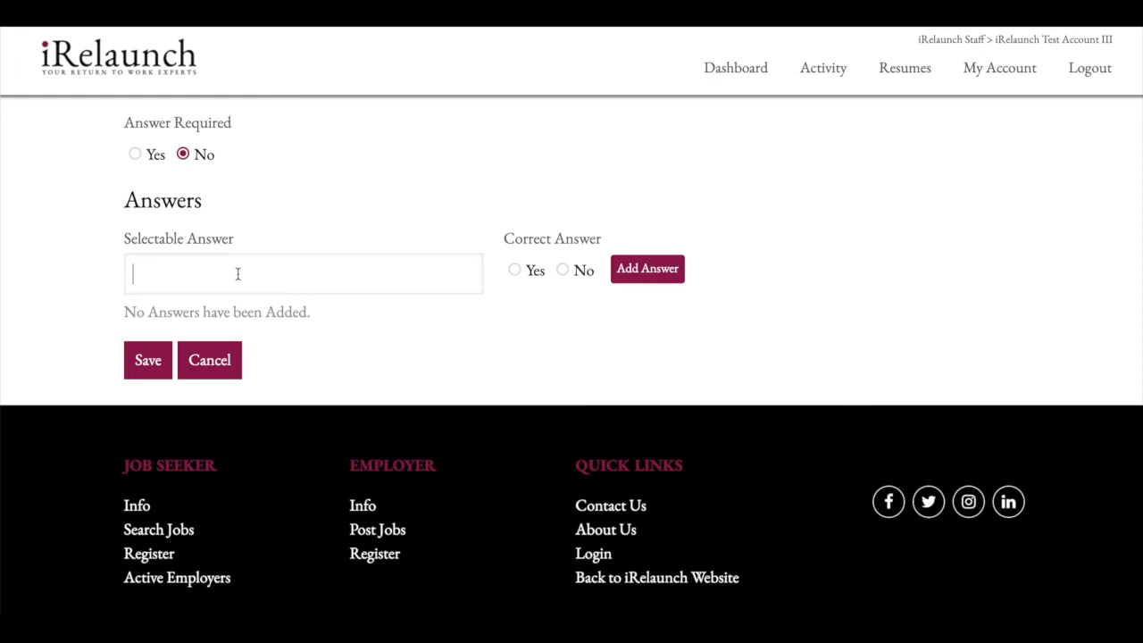
{"action": "type", "text": "Lucky Charms"}
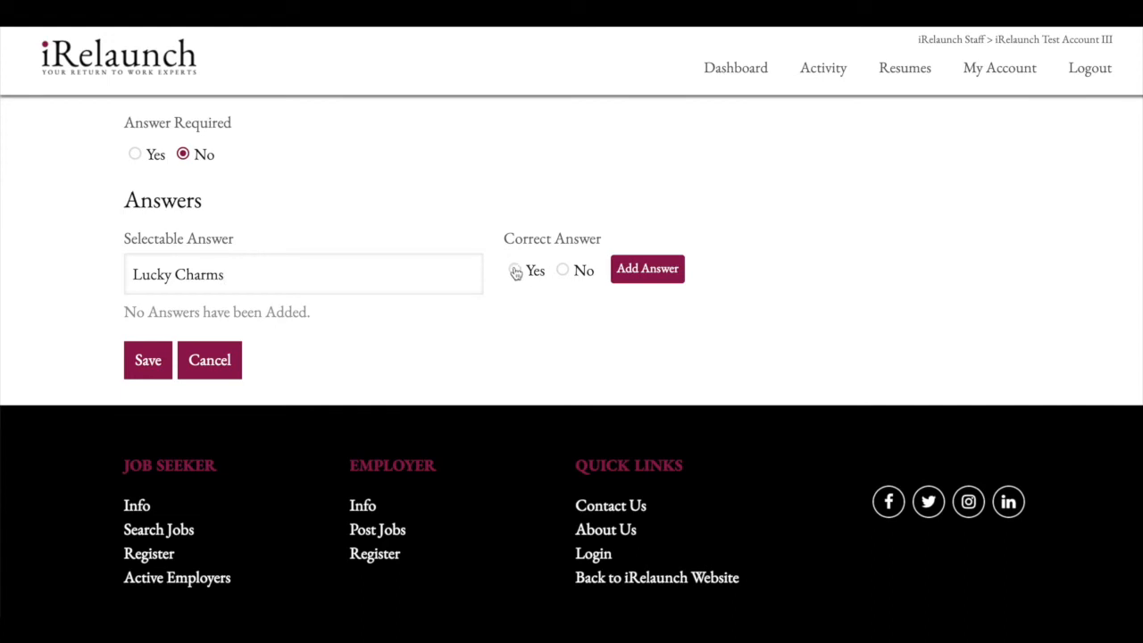
{"action": "left_click", "coordinate": [563, 271]}
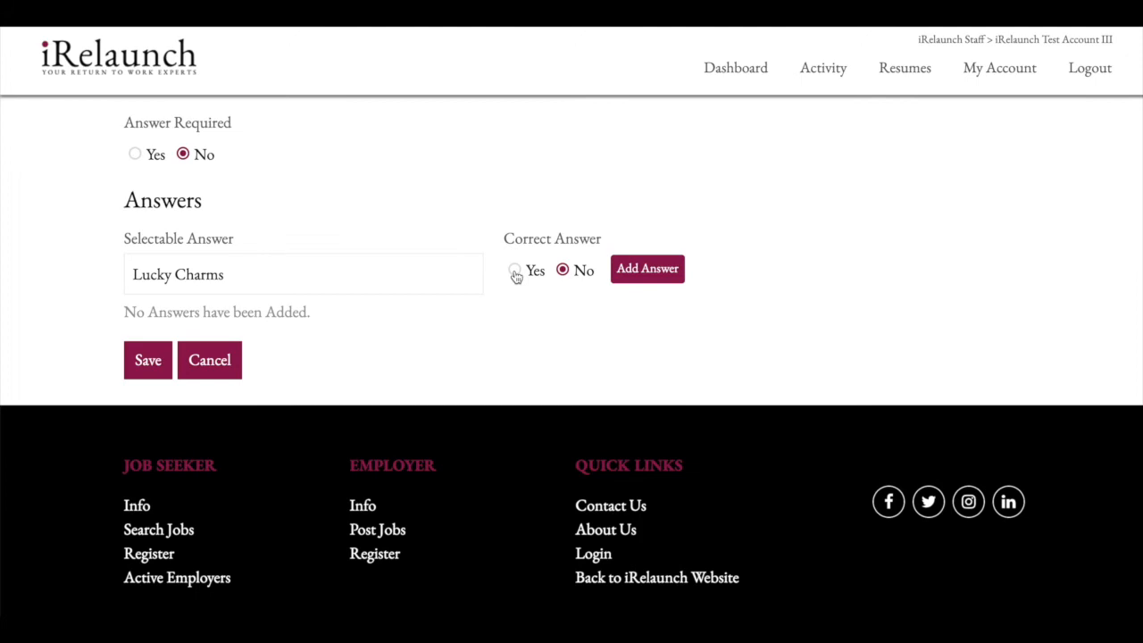
{"action": "left_click", "coordinate": [515, 272]}
{"action": "left_click", "coordinate": [562, 271]}
{"action": "left_click", "coordinate": [648, 273]}
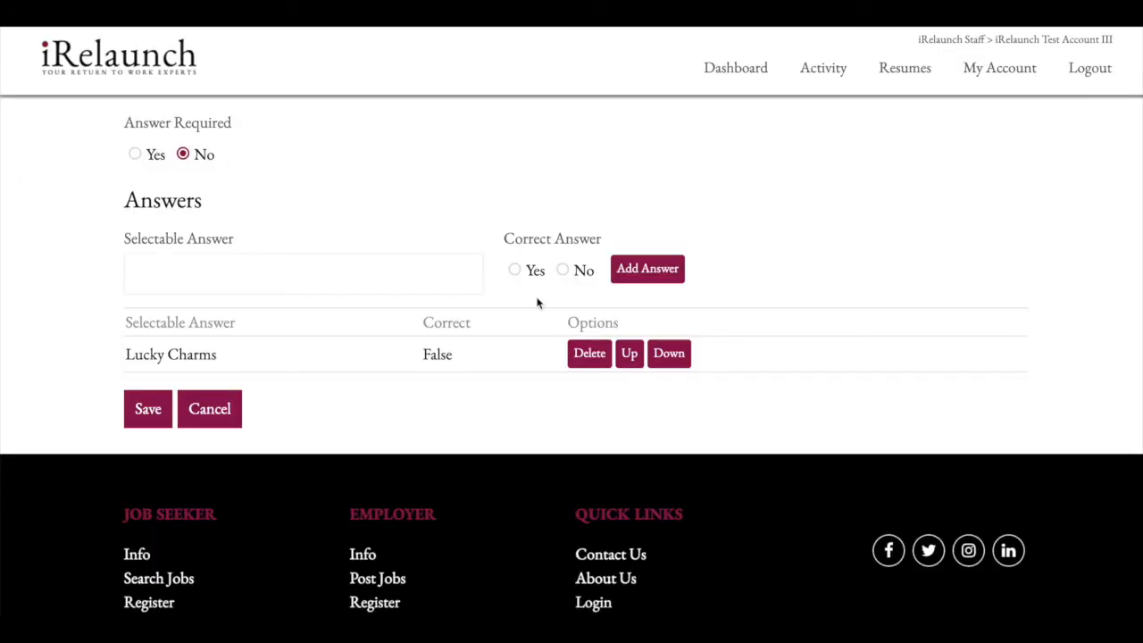
Add 'Corn Flakes' as an answer marked not correct.
{"action": "left_click", "coordinate": [348, 278]}
{"action": "type", "text": "Corn Flakes"}
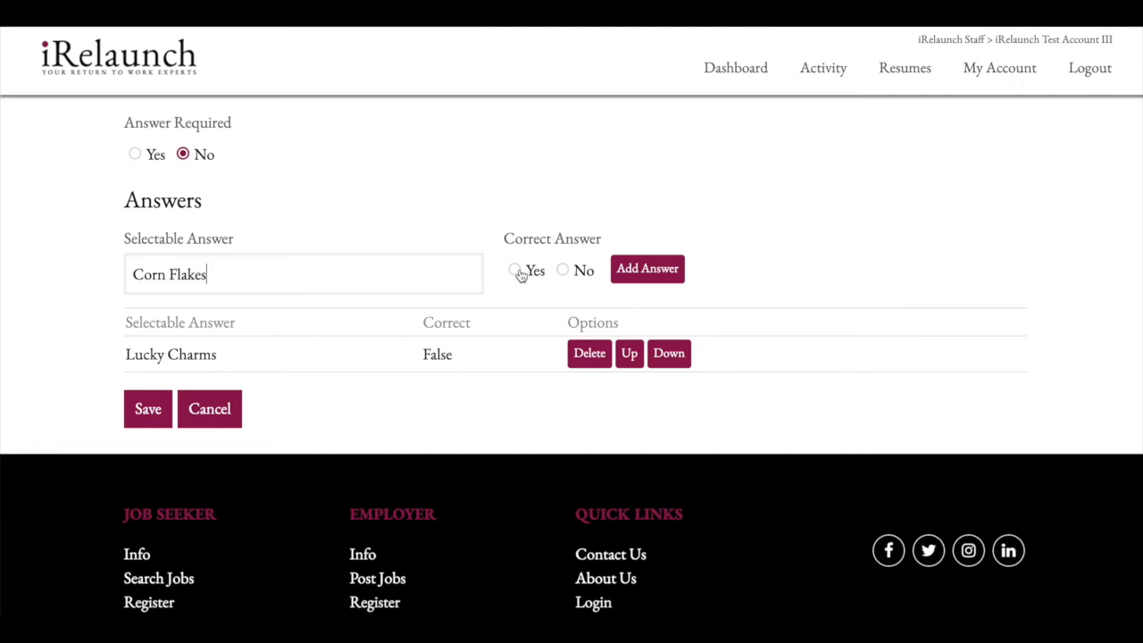
{"action": "left_click", "coordinate": [563, 270]}
{"action": "left_click", "coordinate": [662, 268]}
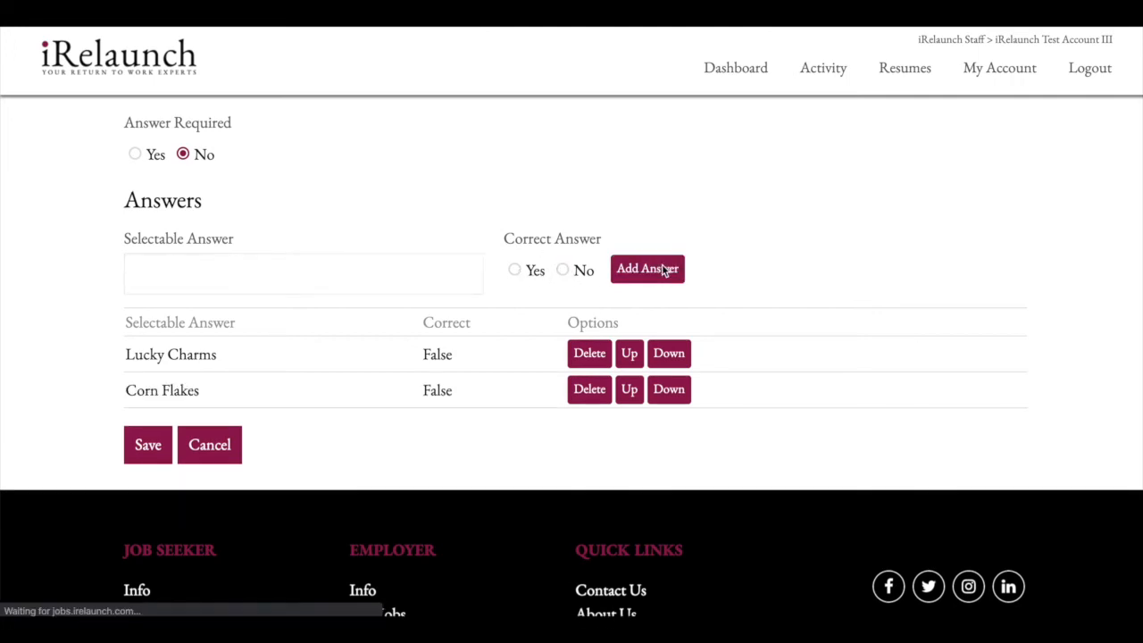
Add 'Cracklin Oat Bran' as the third answer marked not correct.
{"action": "left_click", "coordinate": [292, 271]}
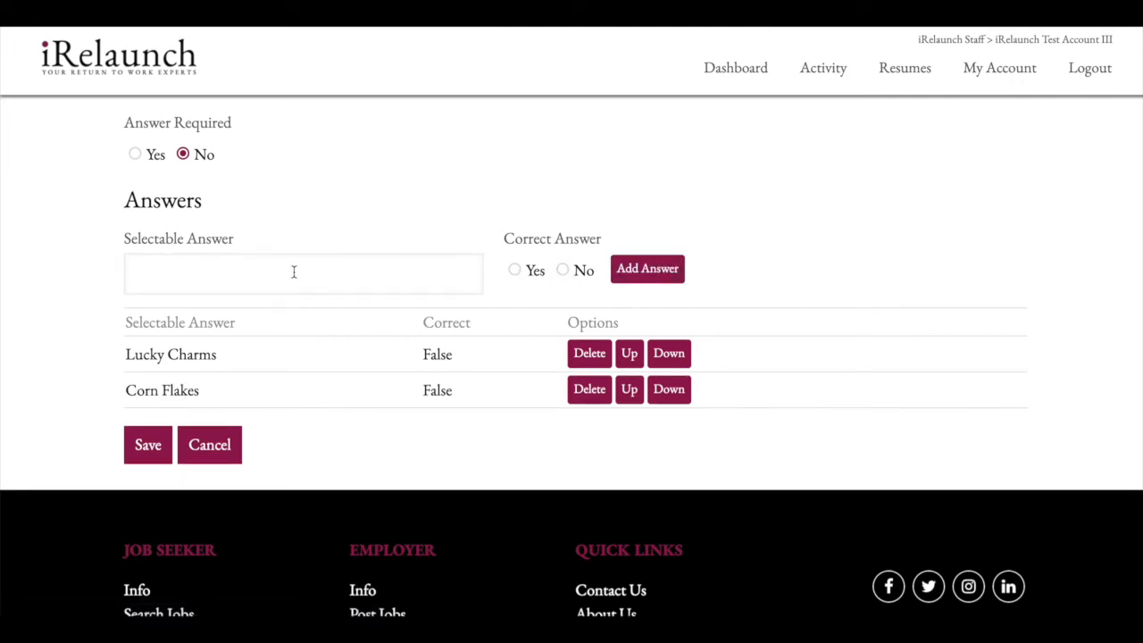
{"action": "type", "text": "Cracklin Oat Bran"}
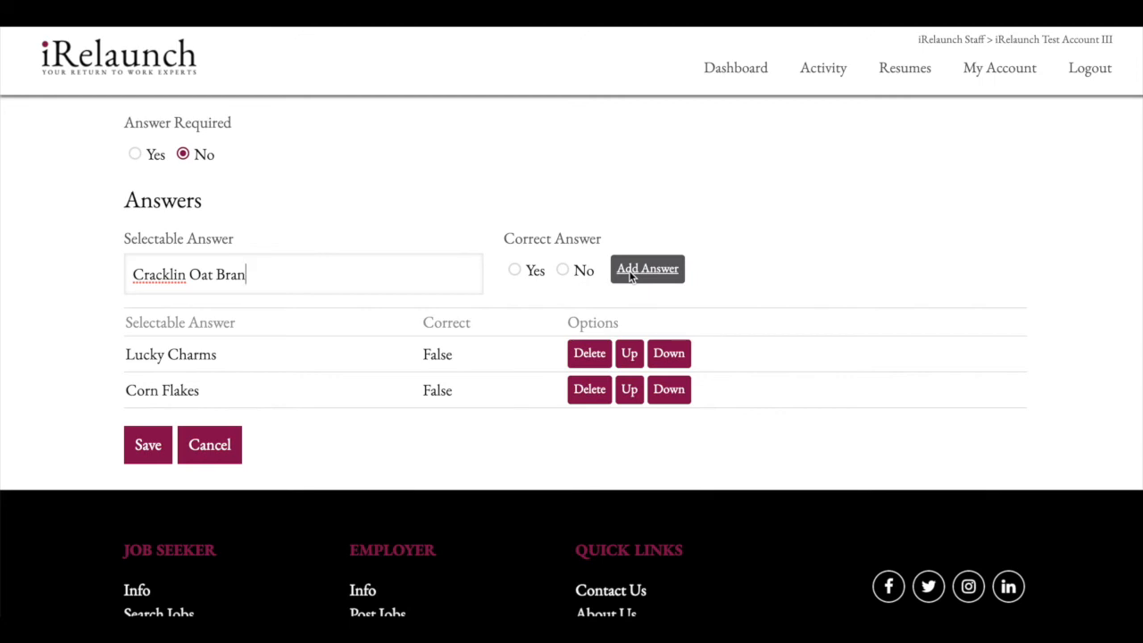
{"action": "left_click", "coordinate": [563, 270]}
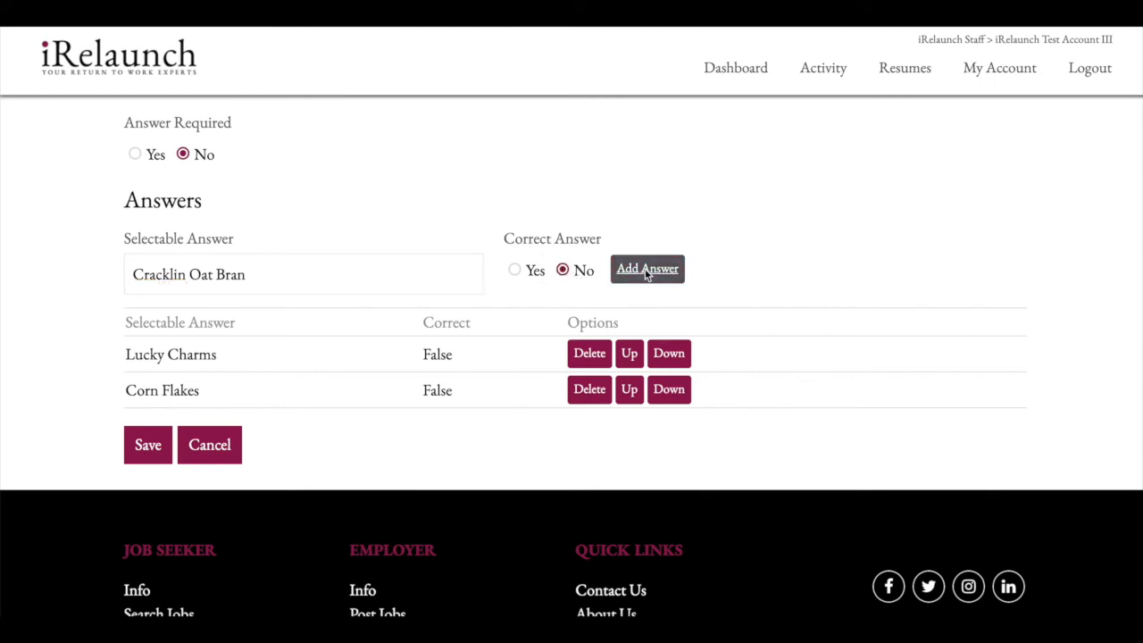
{"action": "left_click", "coordinate": [646, 271]}
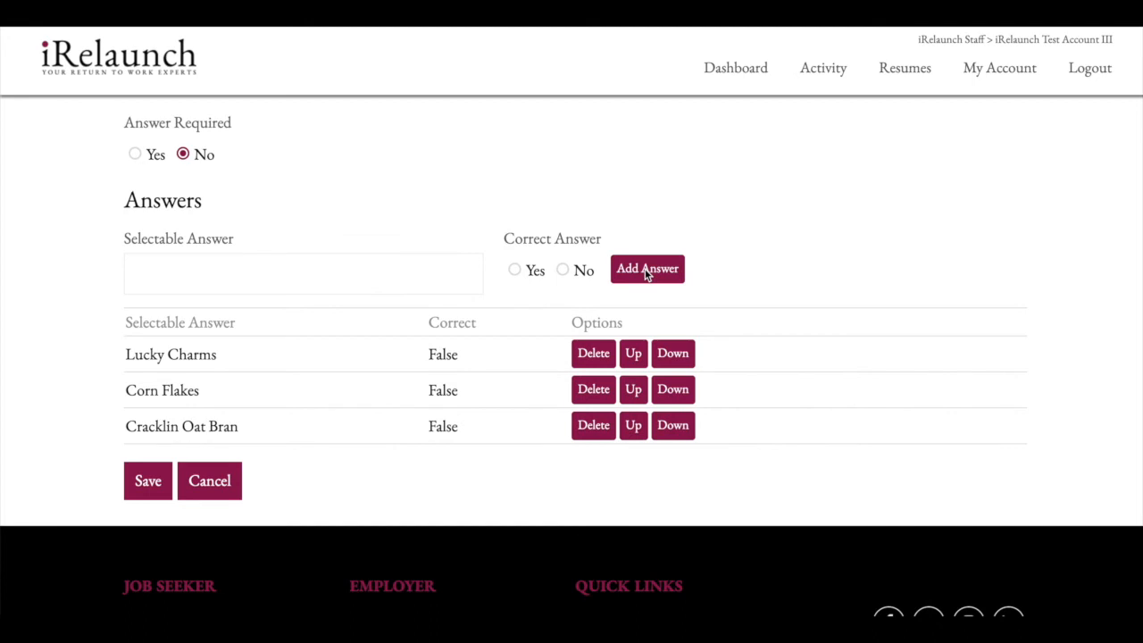
{"action": "scroll", "coordinate": [328, 348], "scroll_direction": "down", "scroll_amount": 2}
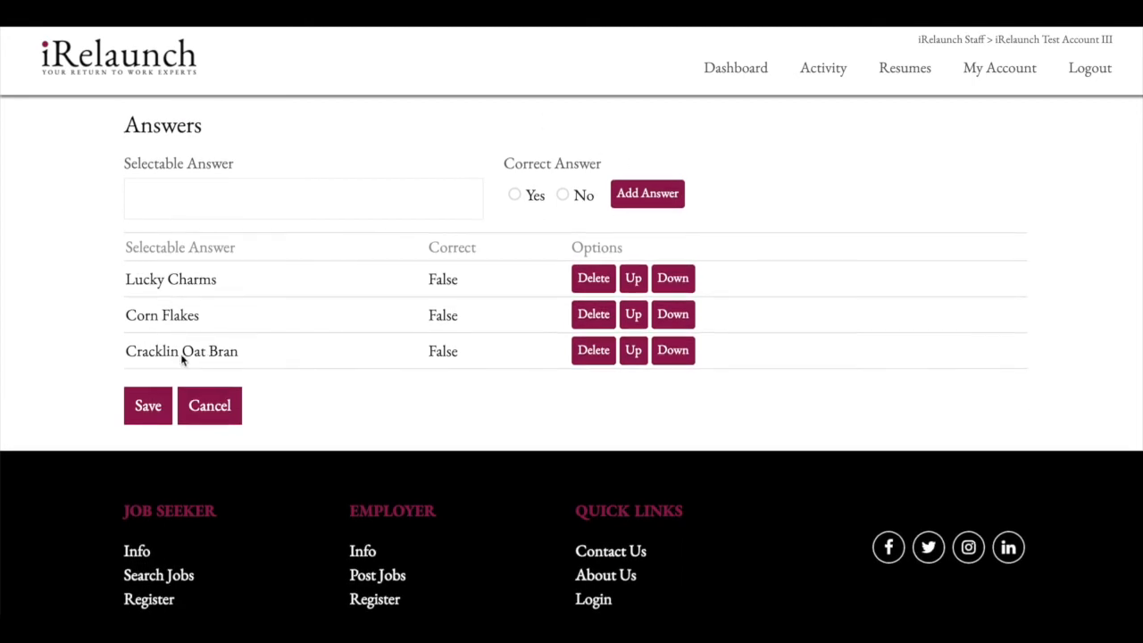
Save the cereal question and scroll to confirm it under Screening Questions above Post Job.
{"action": "left_click", "coordinate": [146, 408]}
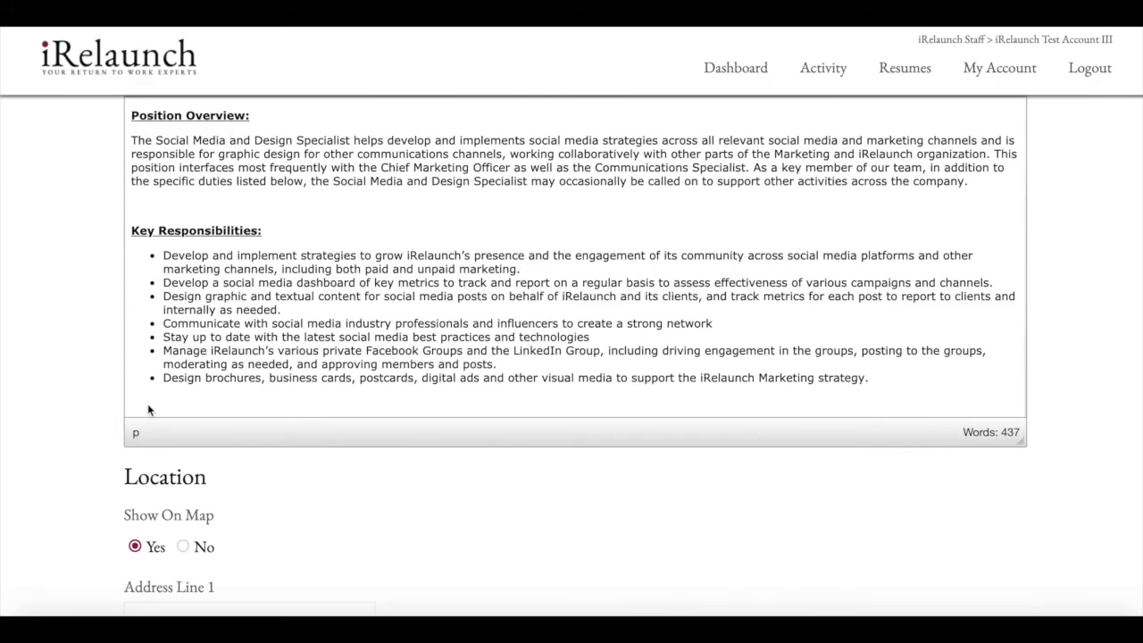
{"action": "scroll", "coordinate": [246, 379], "scroll_direction": "down", "scroll_amount": 3}
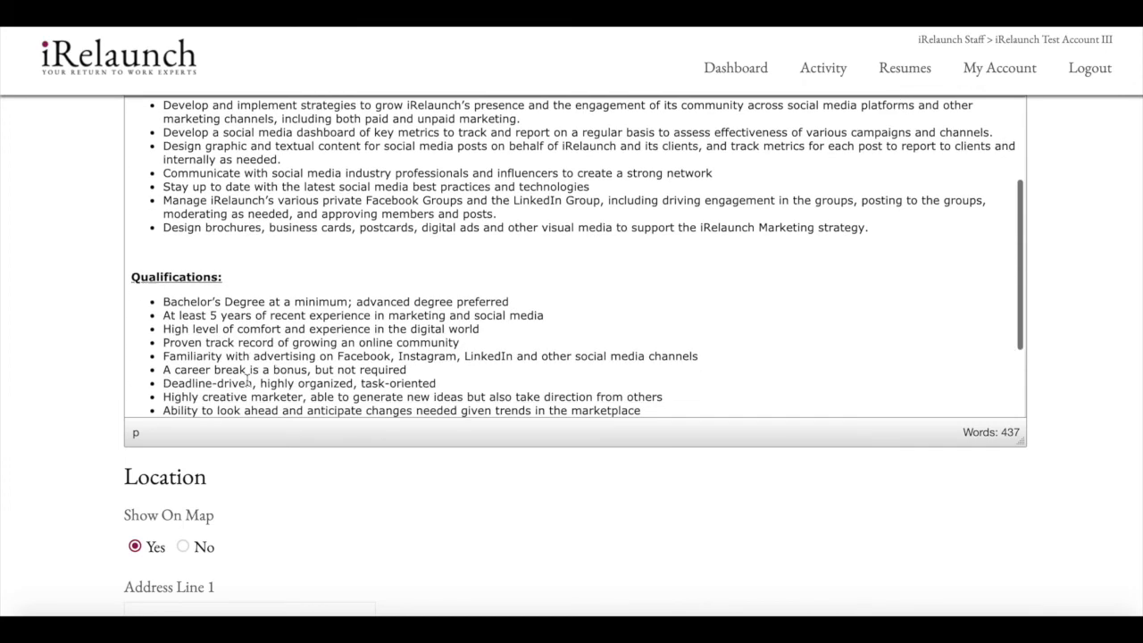
{"action": "scroll", "coordinate": [247, 379], "scroll_direction": "down", "scroll_amount": 10}
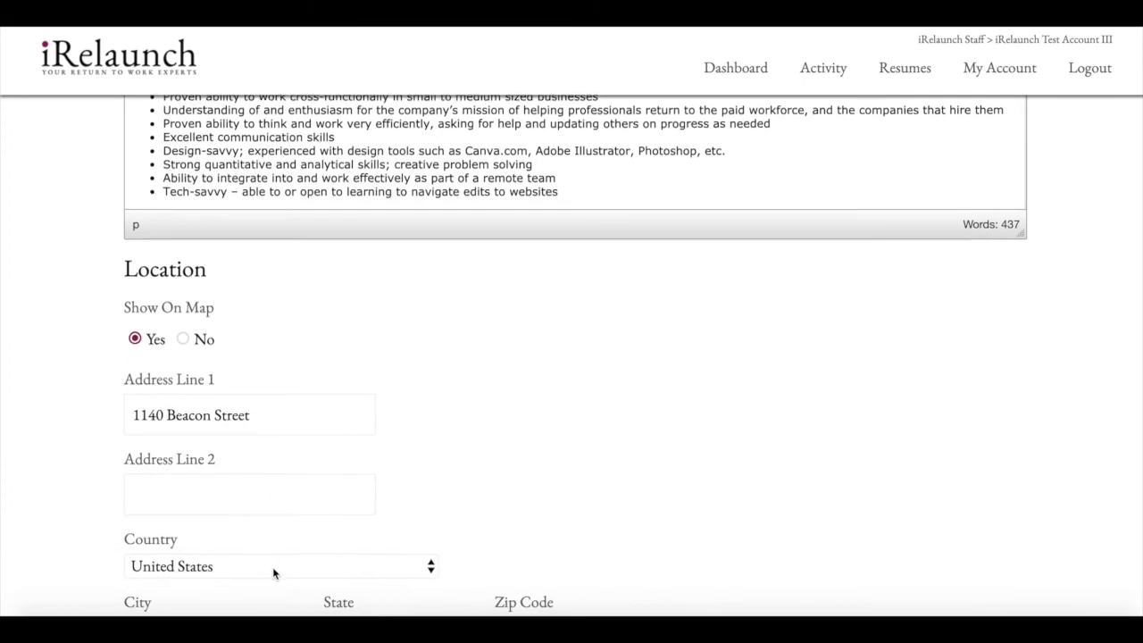
{"action": "scroll", "coordinate": [274, 574], "scroll_direction": "down", "scroll_amount": 10}
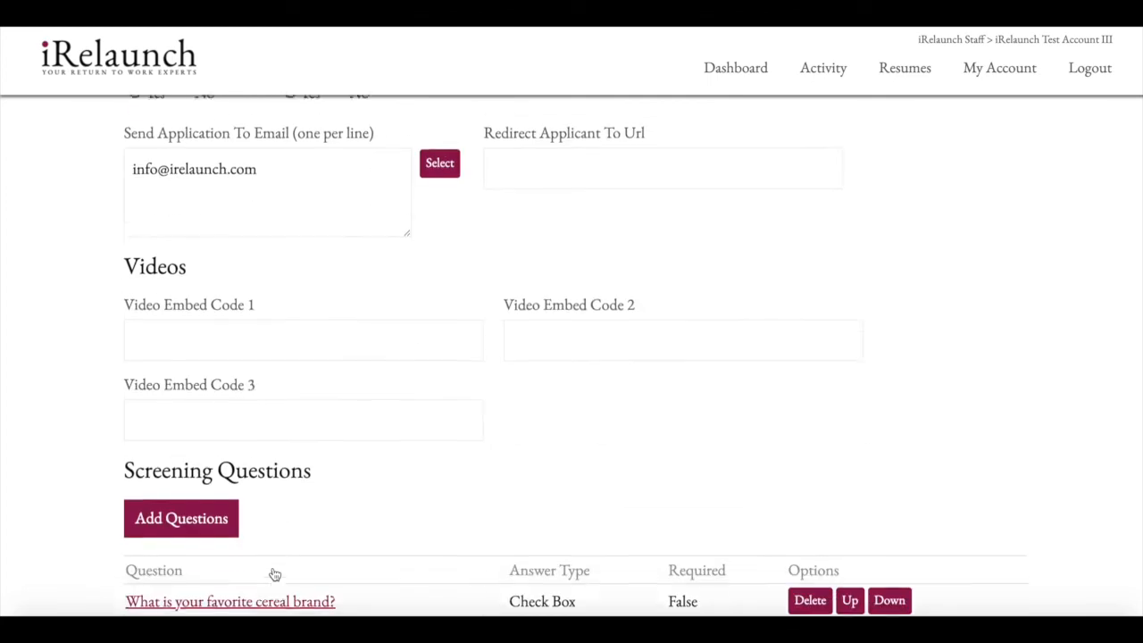
{"action": "scroll", "coordinate": [275, 575], "scroll_direction": "down", "scroll_amount": 2}
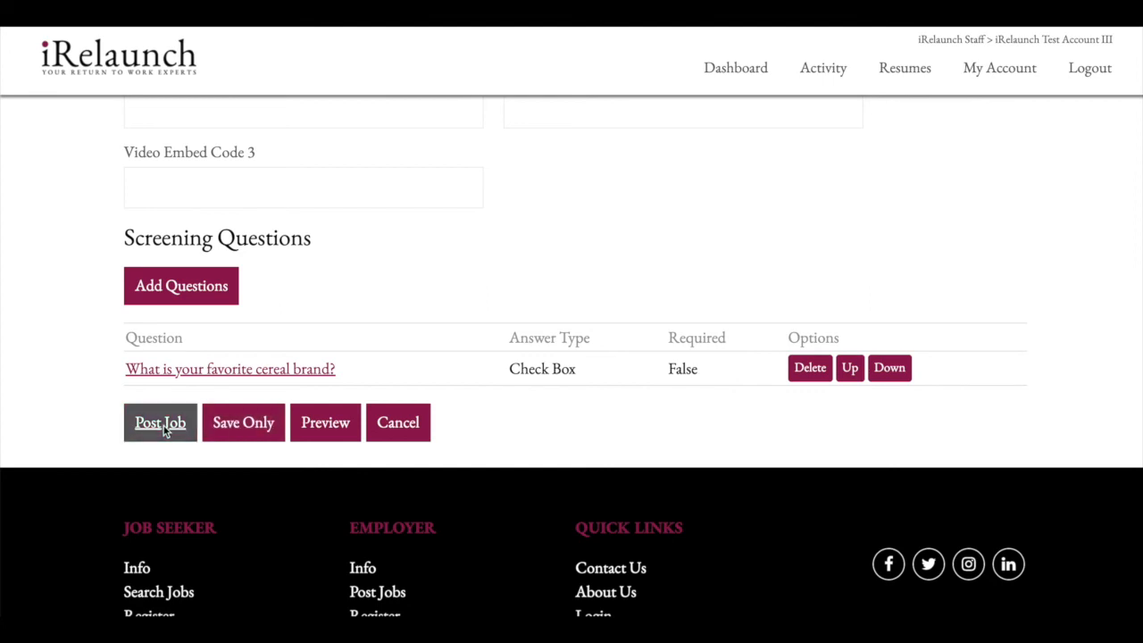
Save the Social Media Manager job as a draft and confirm the no-posting prompt.
{"action": "left_click", "coordinate": [225, 430]}
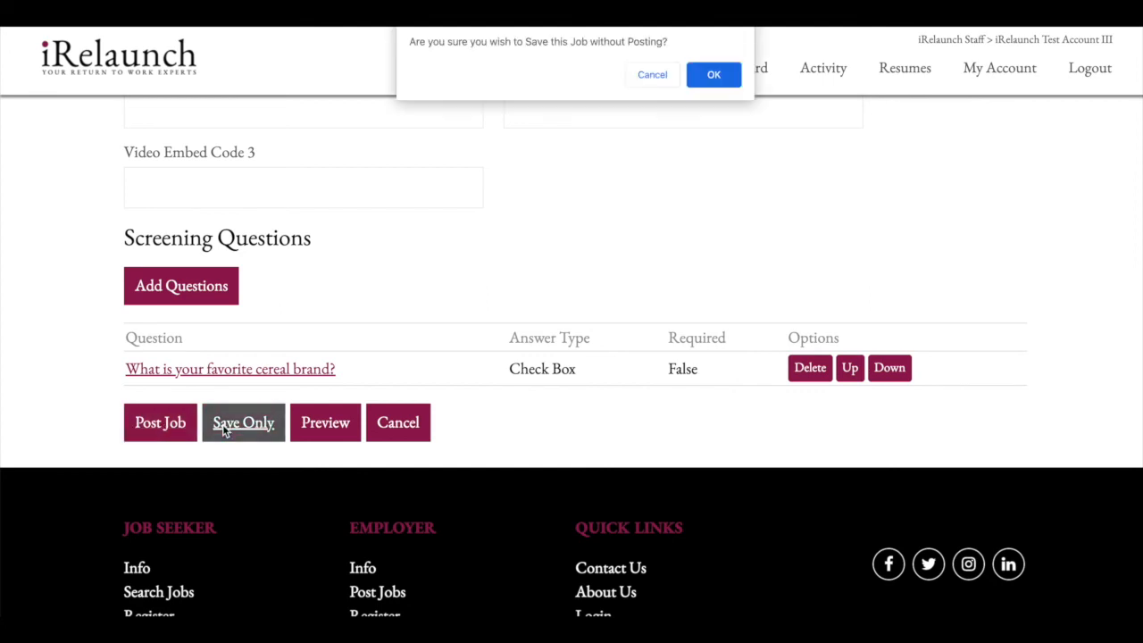
{"action": "left_click", "coordinate": [716, 77]}
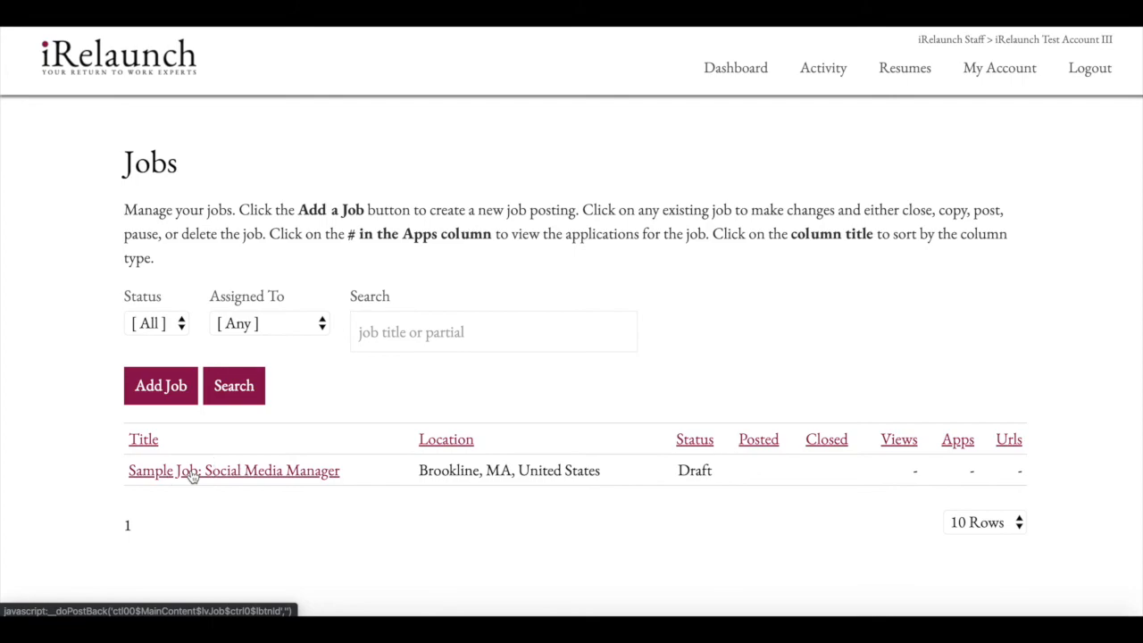
Open the draft Sample Job: Social Media Manager and start posting it, revealing no available credits.
{"action": "left_click", "coordinate": [192, 471]}
{"action": "scroll", "coordinate": [191, 477], "scroll_direction": "down", "scroll_amount": 5}
{"action": "scroll", "coordinate": [191, 477], "scroll_direction": "down", "scroll_amount": 15}
{"action": "scroll", "coordinate": [191, 477], "scroll_direction": "down", "scroll_amount": 5}
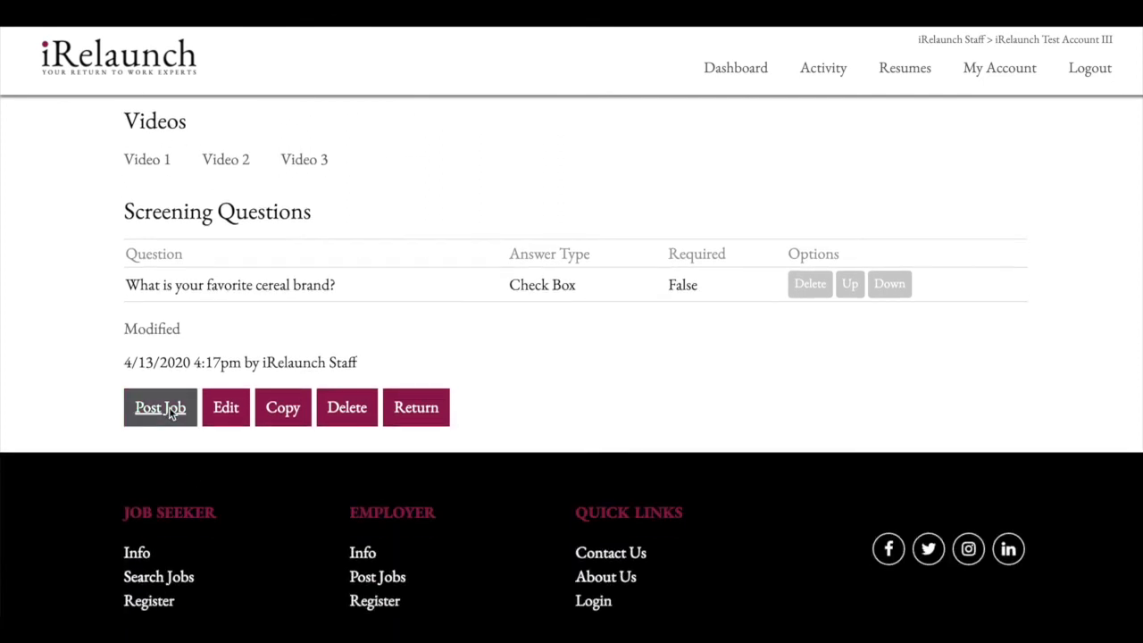
{"action": "left_click", "coordinate": [165, 409]}
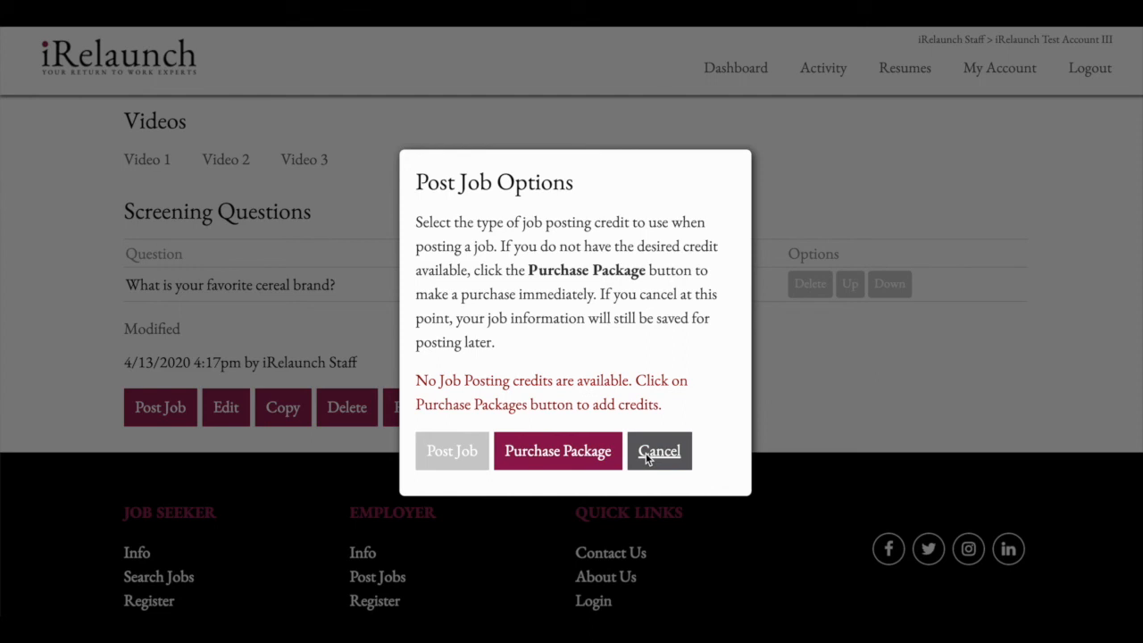
Select the $300.00 Single Job Posting package, quantity 1, on the Purchase Packages page.
{"action": "left_click", "coordinate": [528, 458]}
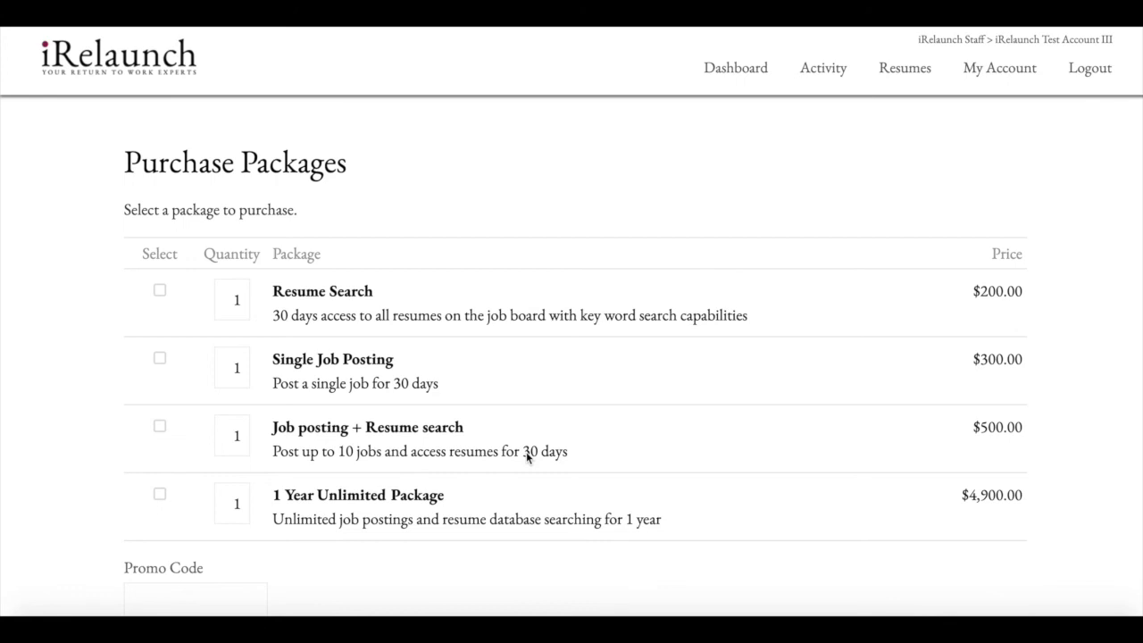
{"action": "scroll", "coordinate": [526, 452], "scroll_direction": "down", "scroll_amount": 2}
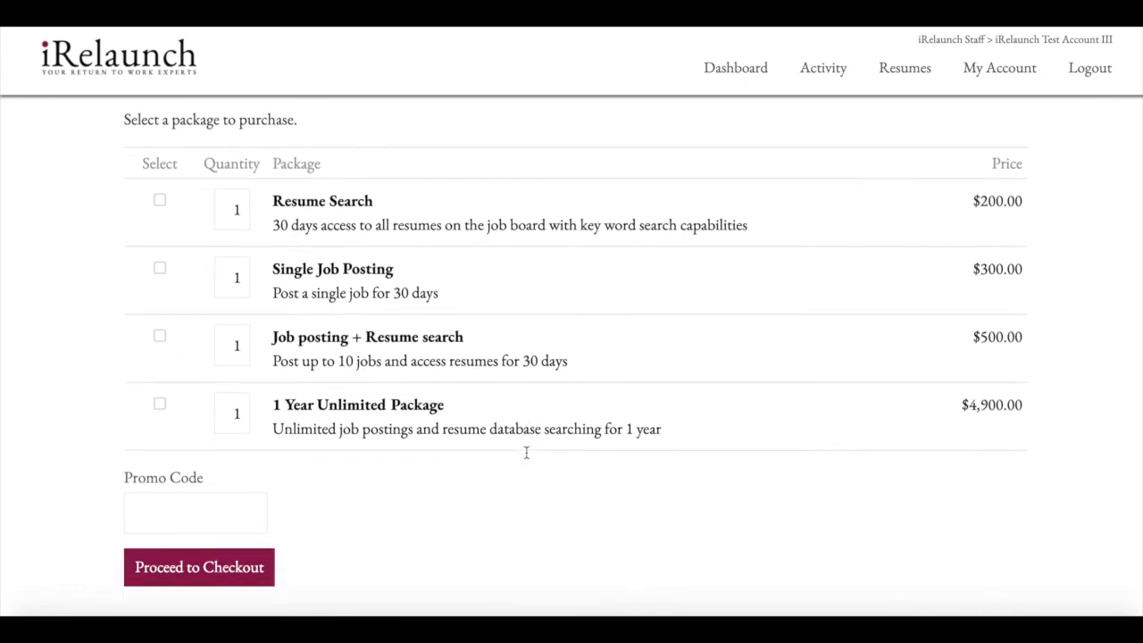
{"action": "left_click", "coordinate": [159, 285]}
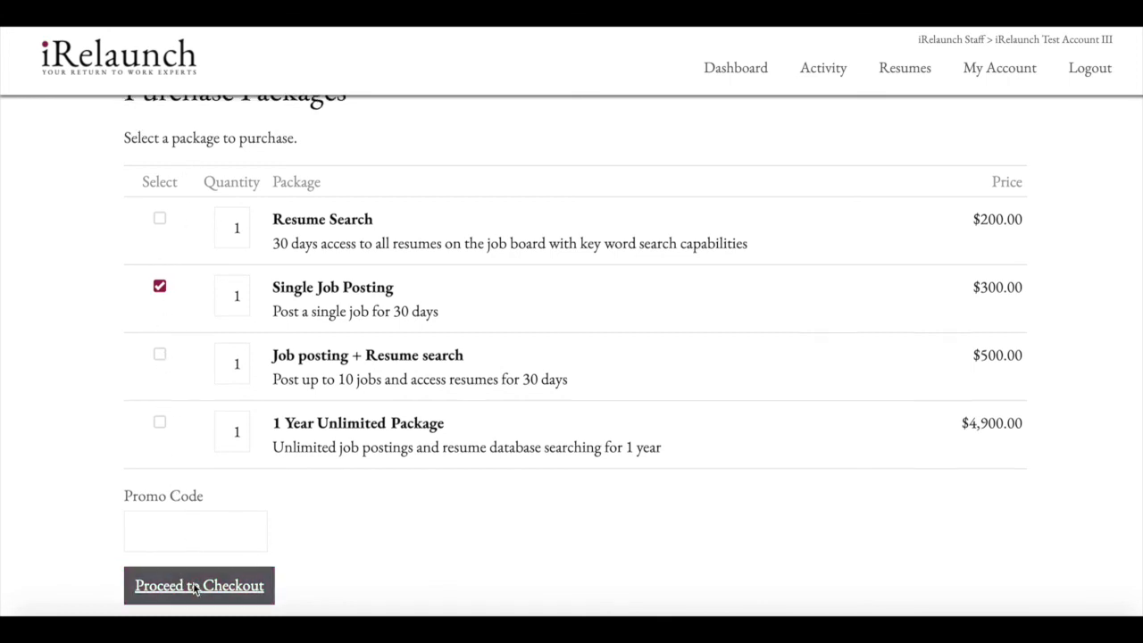
{"action": "scroll", "coordinate": [194, 587], "scroll_direction": "up", "scroll_amount": 1}
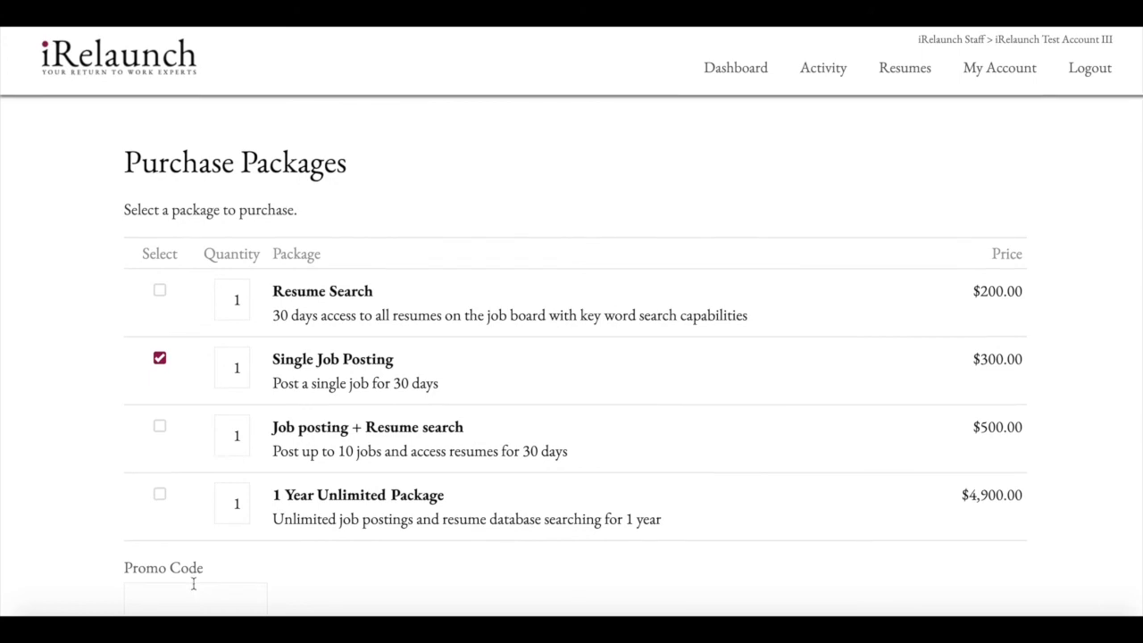